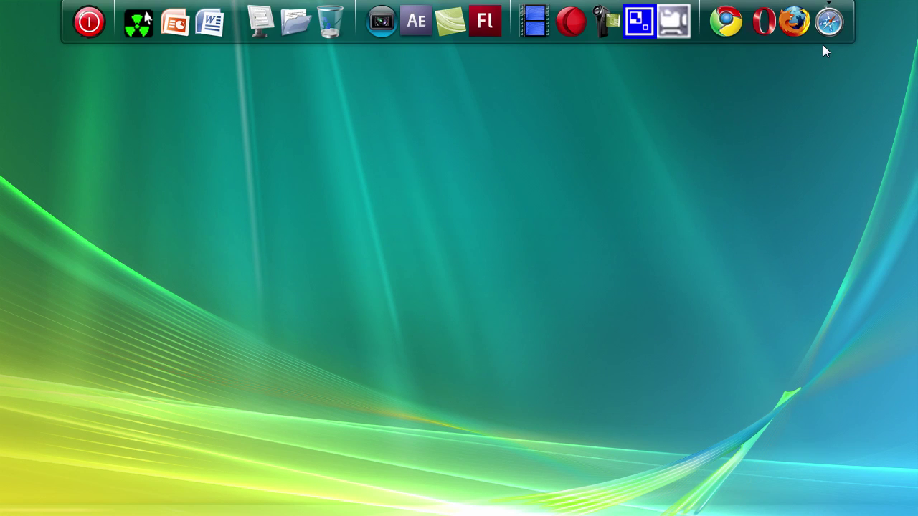
Step: Launch Safari, go to google.com and search Google for 'vistaglazz'
left_click(826, 28)
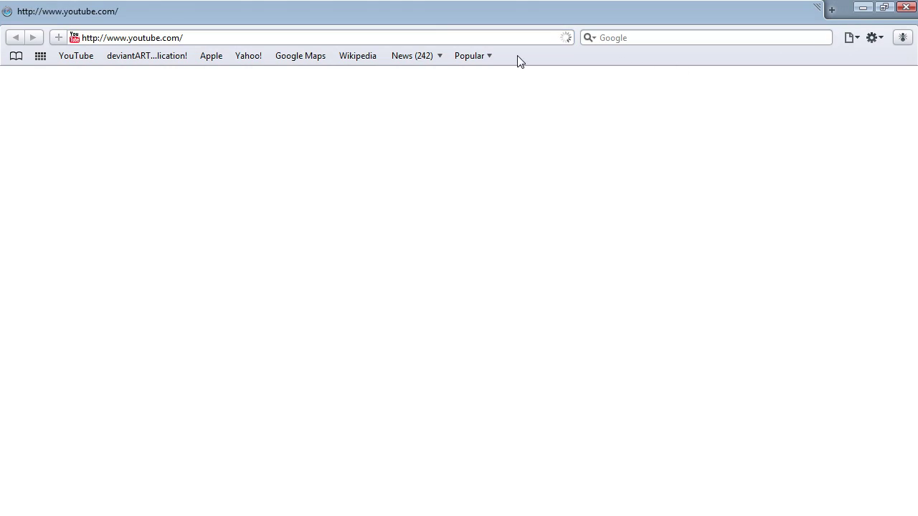
left_click(346, 40)
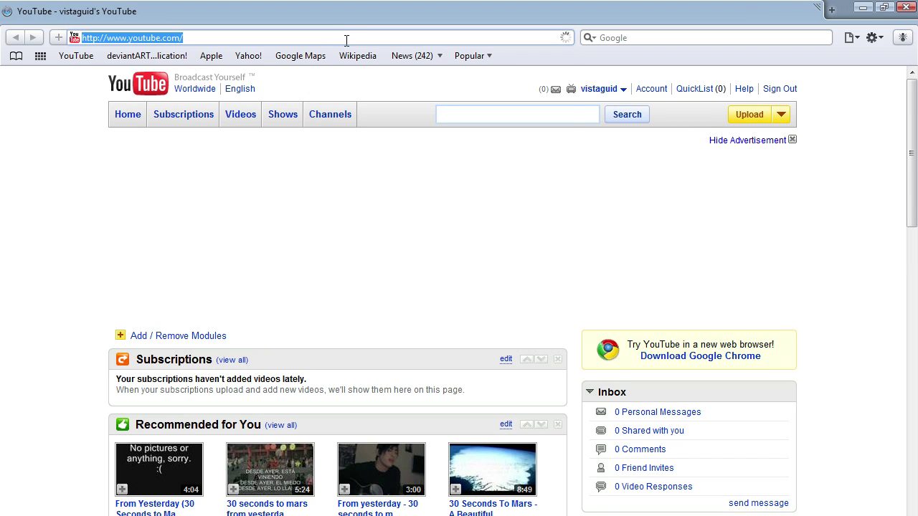
type("g")
key("BackSpace")
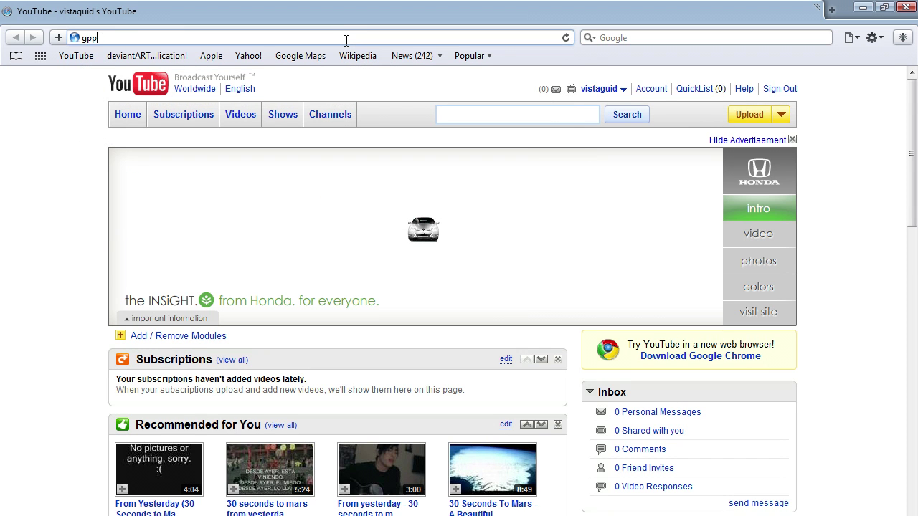
key("BackSpace")
key("BackSpace")
type("google.com/")
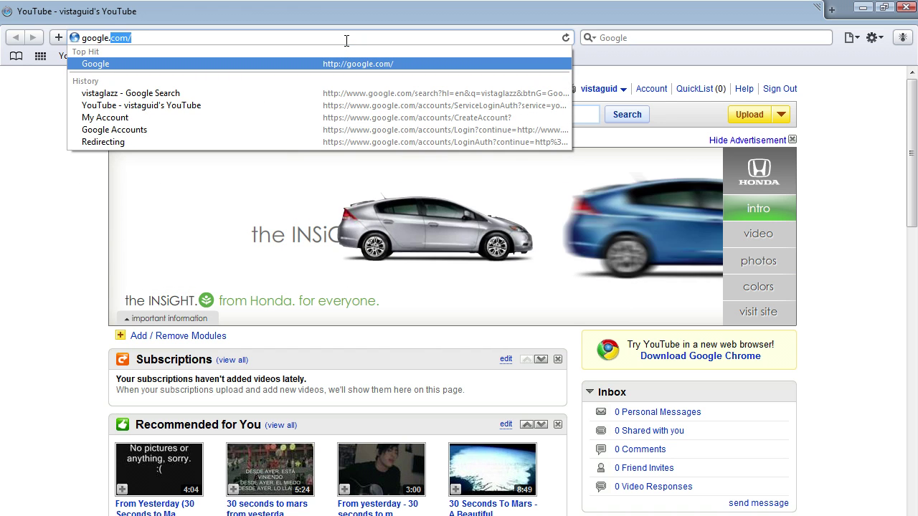
key("Return")
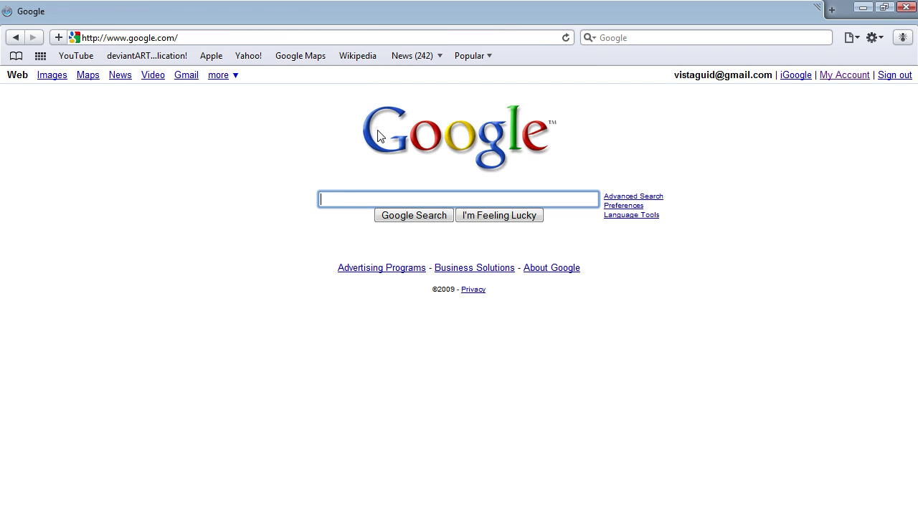
type("s")
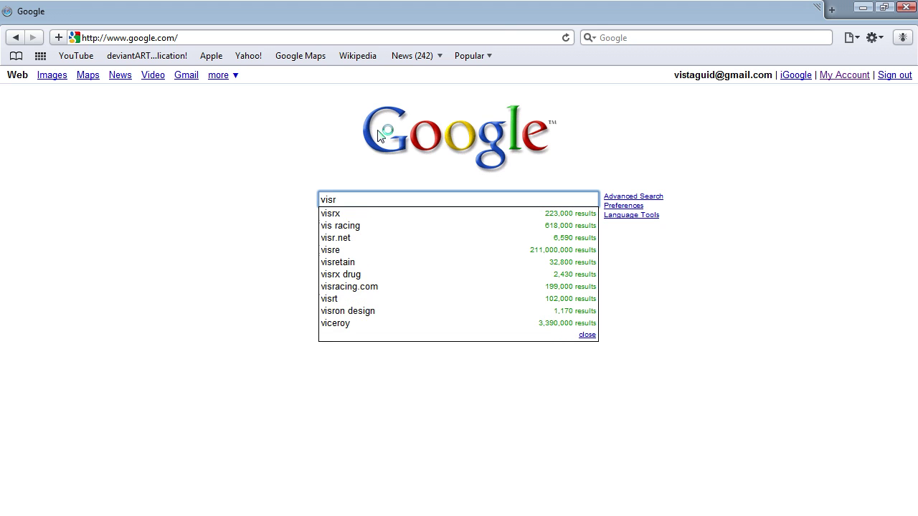
type("ta")
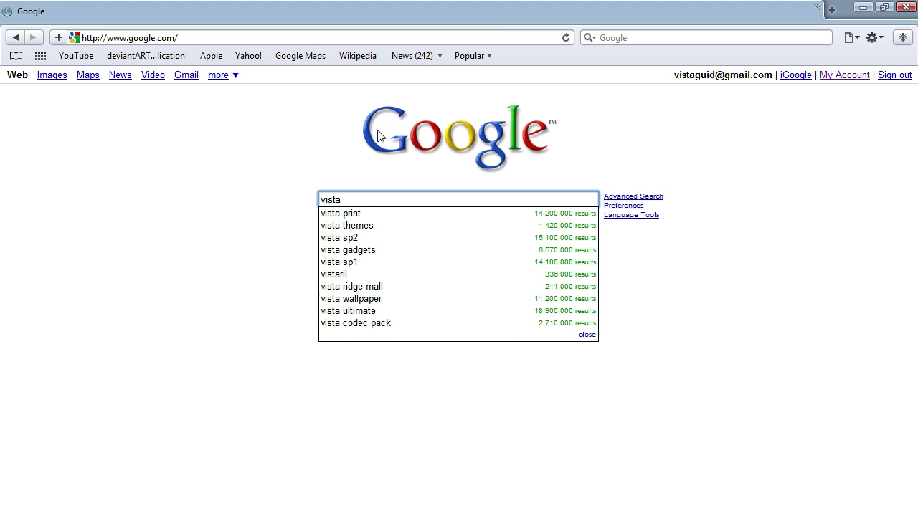
type("glazz")
key("Return")
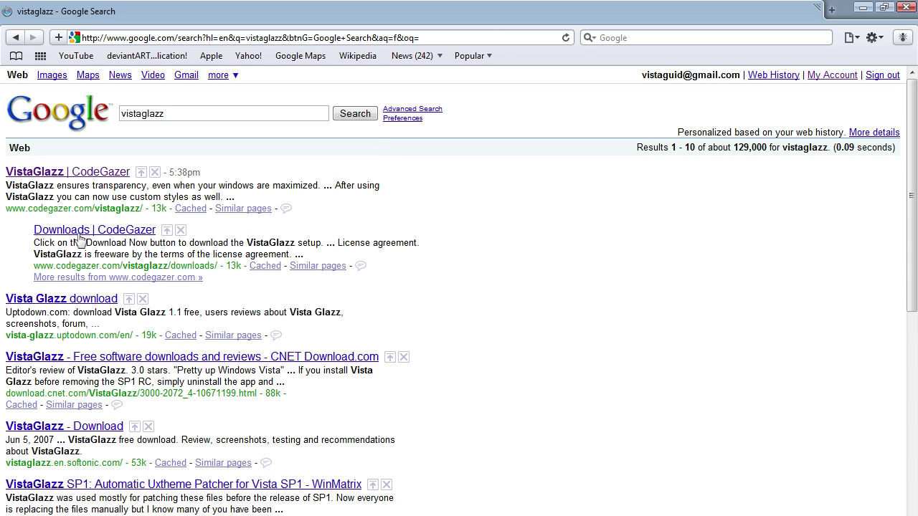
Step: Open the CodeGazer VistaGlazz downloads page from the search results
left_click(80, 238)
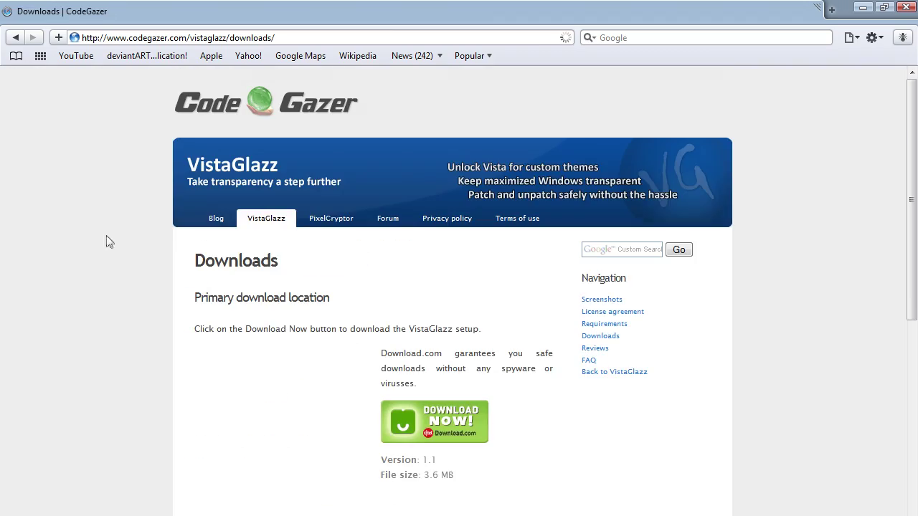
scroll(251, 368, "down", 1)
scroll(250, 368, "down", 10)
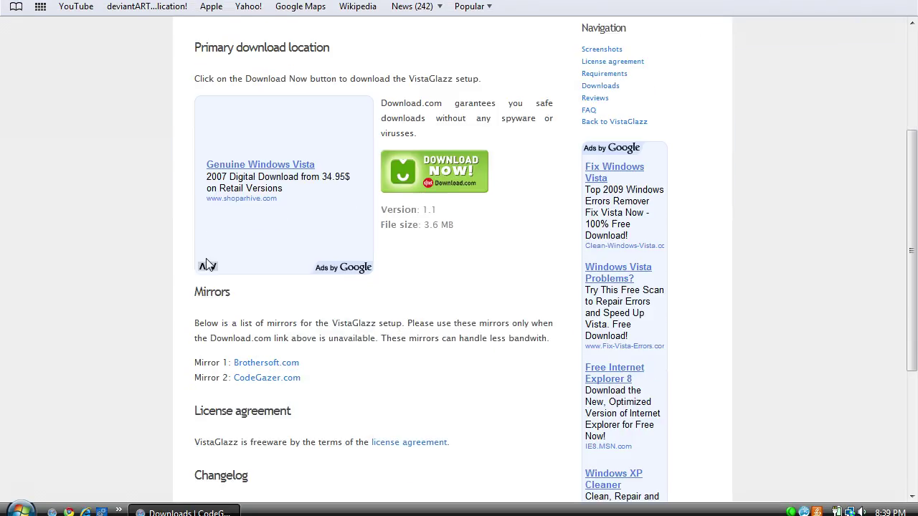
scroll(249, 296, "up", 2)
scroll(248, 262, "up", 3)
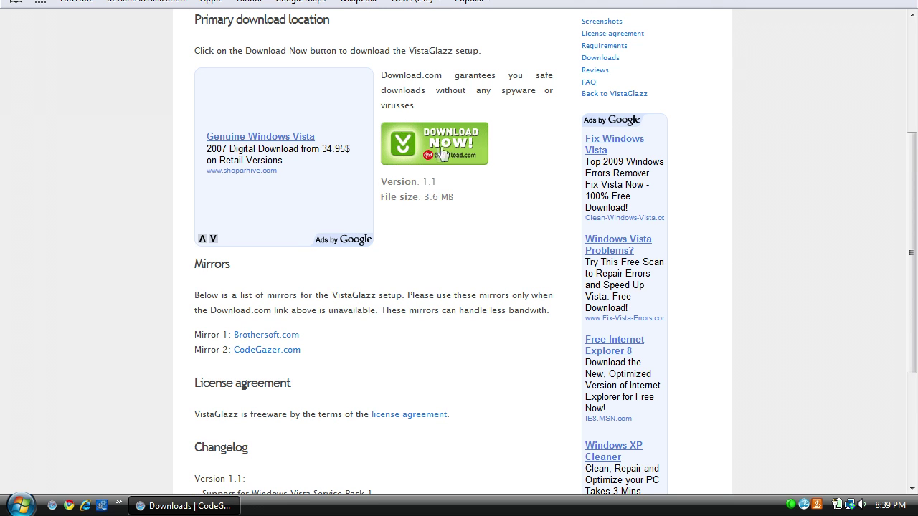
Step: Start the VistaGlazz 1.1 download through Download Now on CodeGazer and download.com
left_click(428, 152)
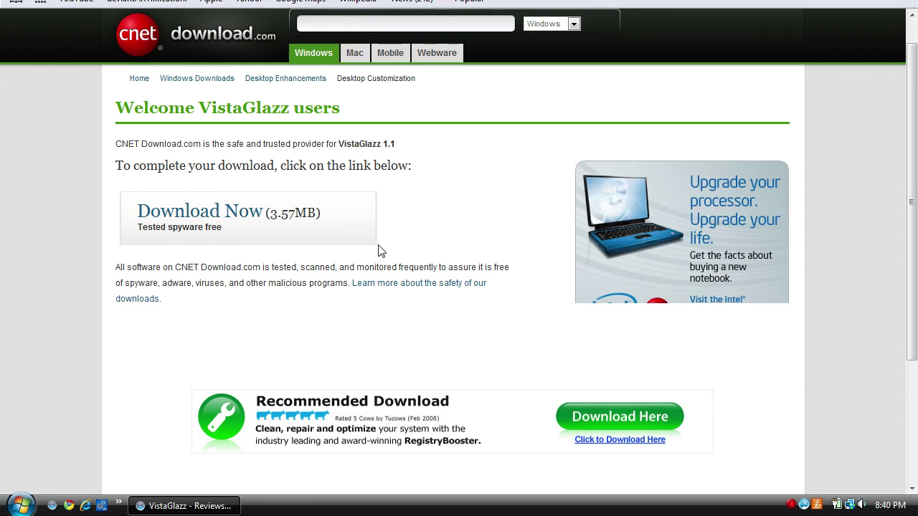
scroll(393, 256, "down", 2)
left_click(236, 171)
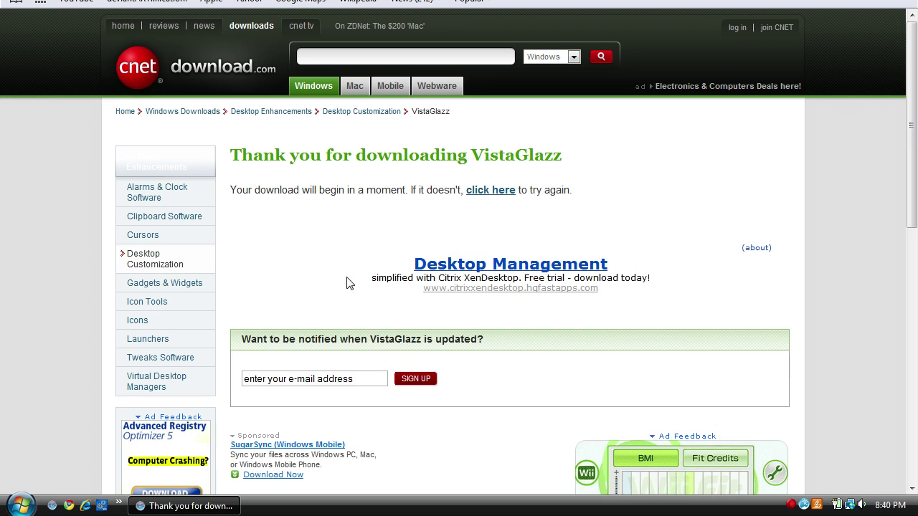
scroll(365, 286, "down", 1)
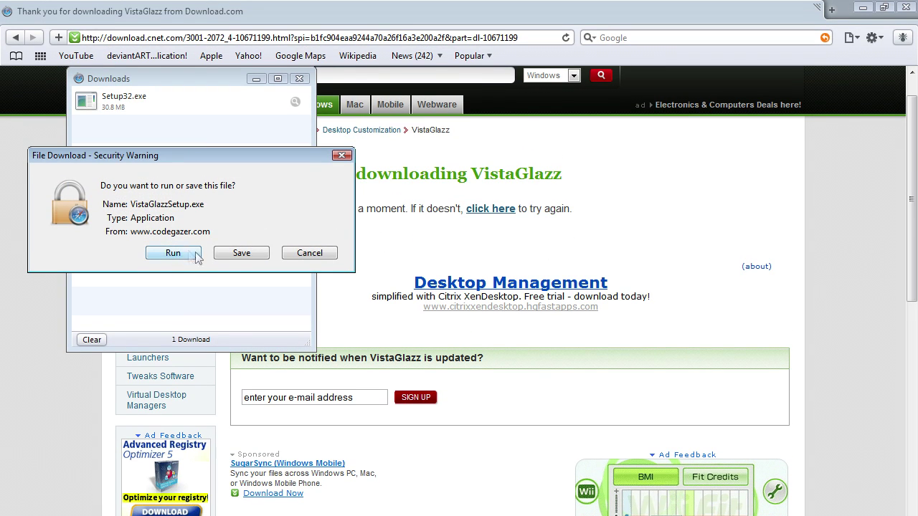
Step: Save VistaGlazzSetup.exe to the Desktop and close the Downloads window once it finishes
left_click(239, 254)
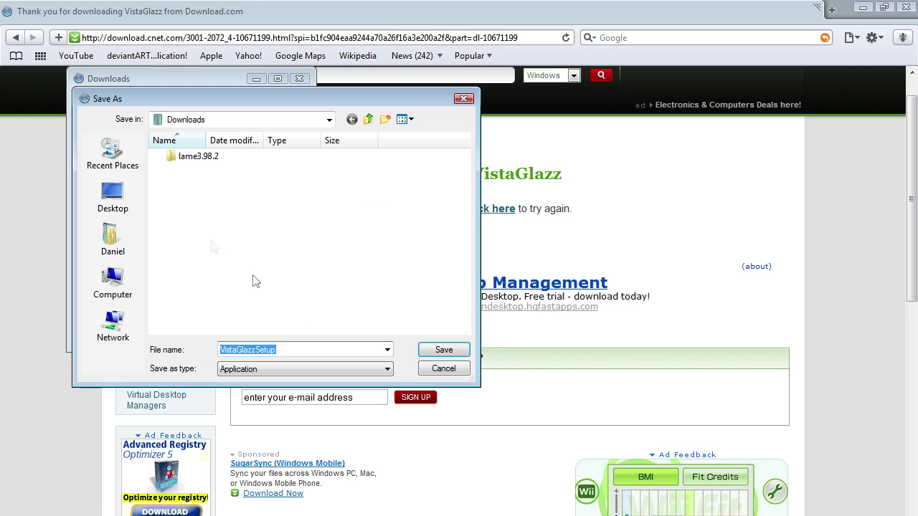
left_click(112, 195)
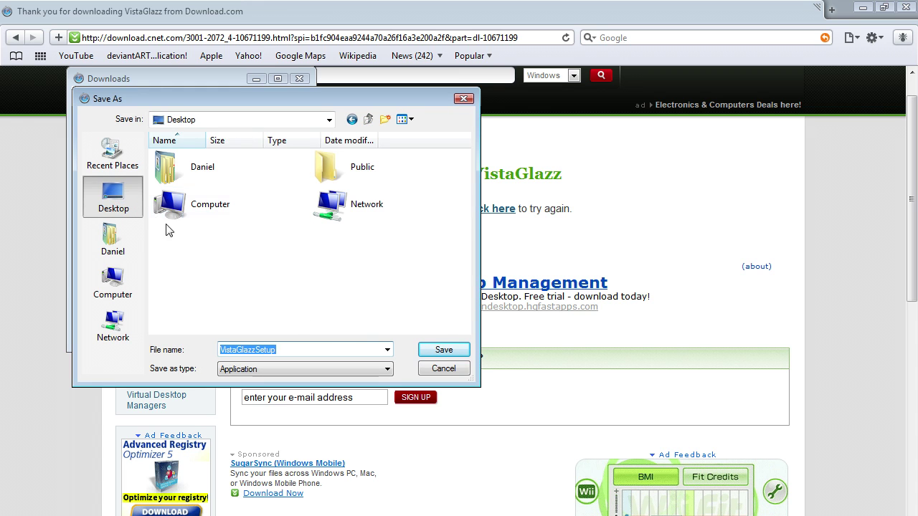
left_click(430, 351)
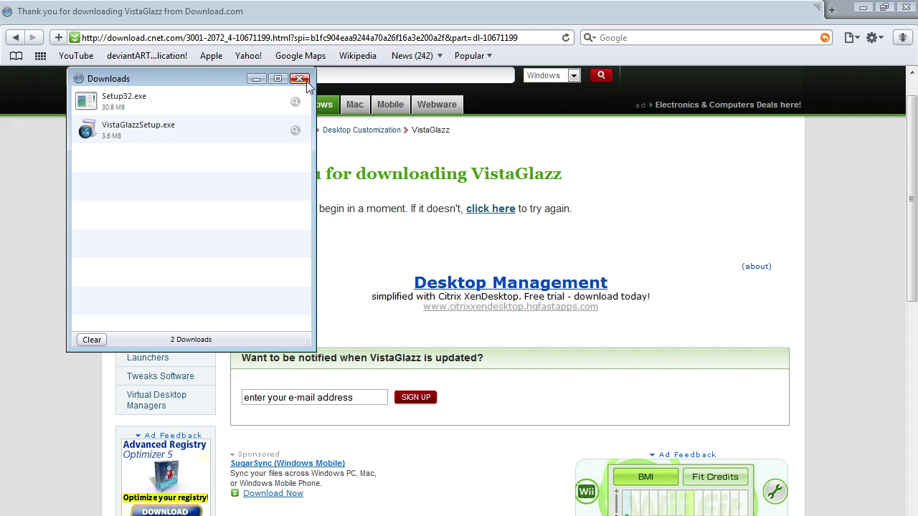
left_click(299, 79)
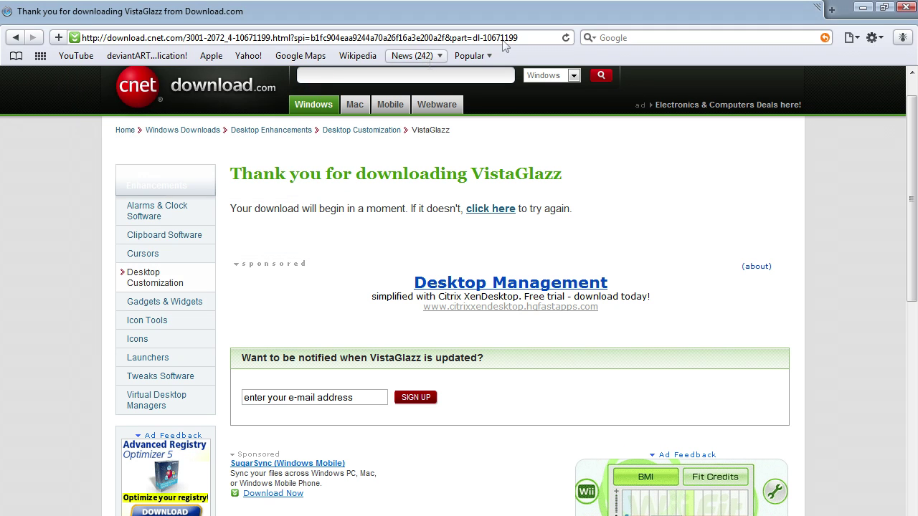
Step: Minimize Safari, move the VistaGlazzSetup icon mid-desktop and run the unverified installer
left_click(864, 8)
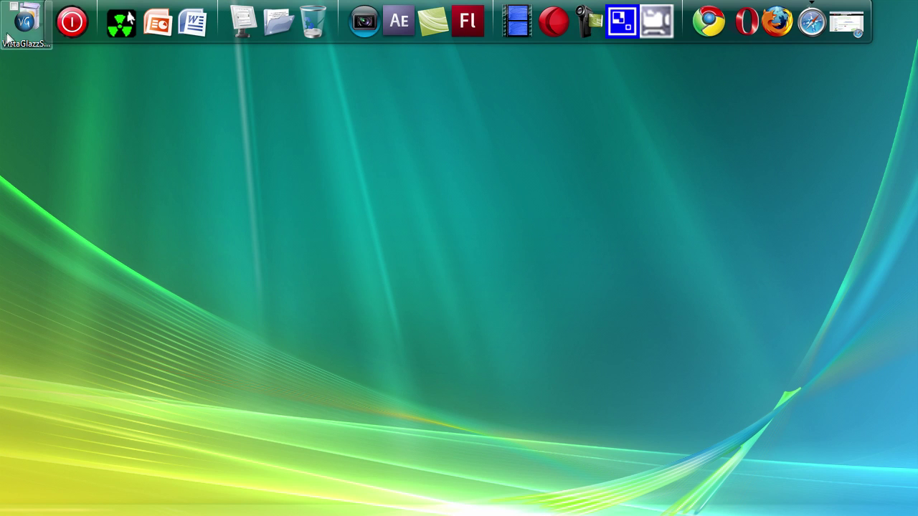
left_click_drag(7, 37, 289, 207)
double_click(305, 202)
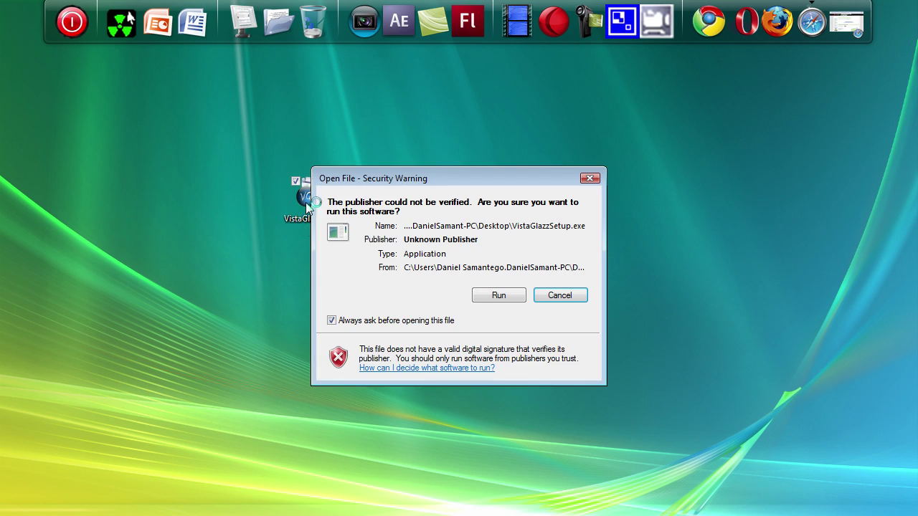
left_click(501, 294)
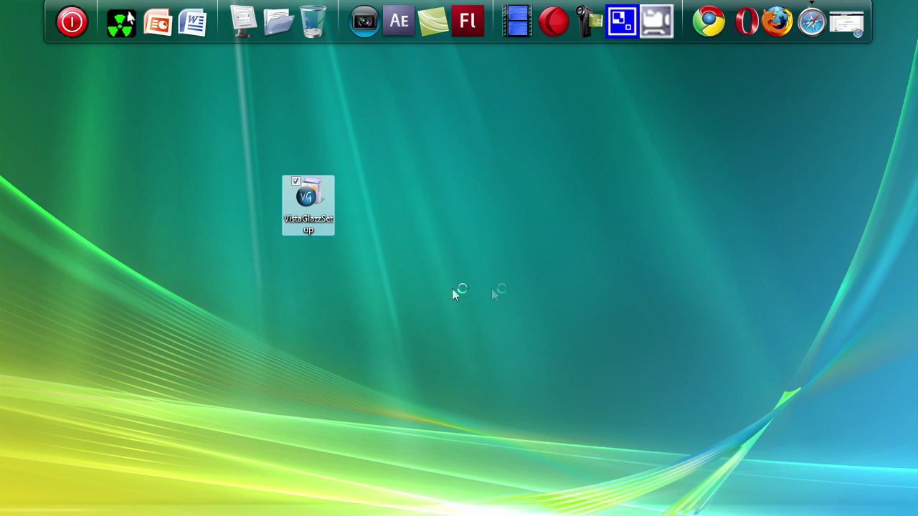
left_click(306, 263)
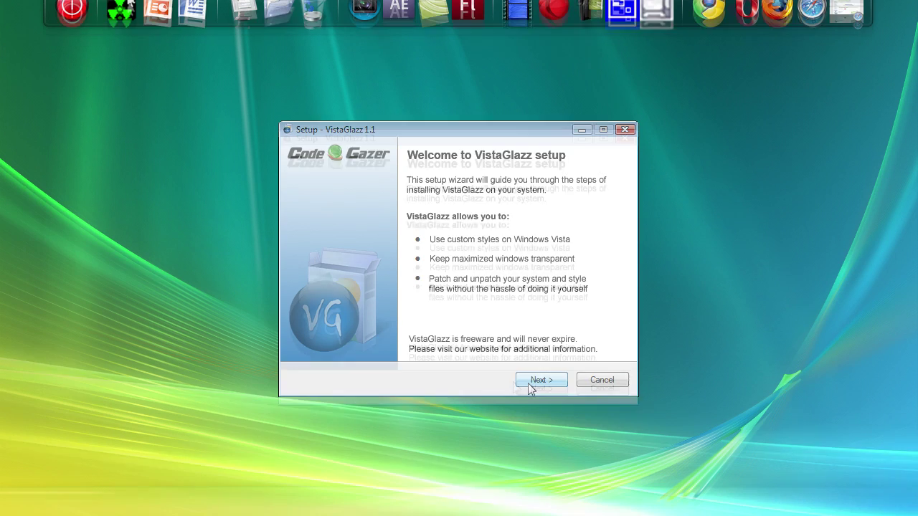
Step: Accept the license, keep the default location and Start Menu folder, and install VistaGlazz
left_click(537, 396)
left_click(361, 336)
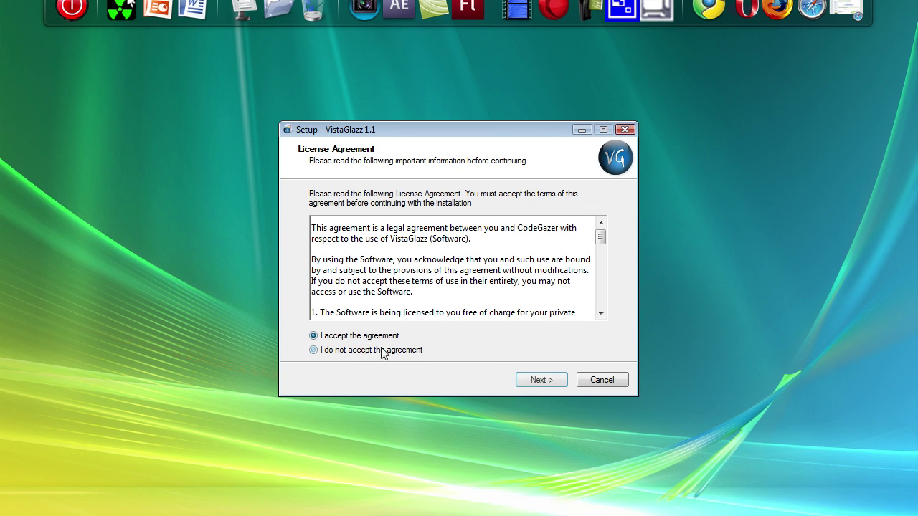
left_click(539, 381)
left_click(529, 383)
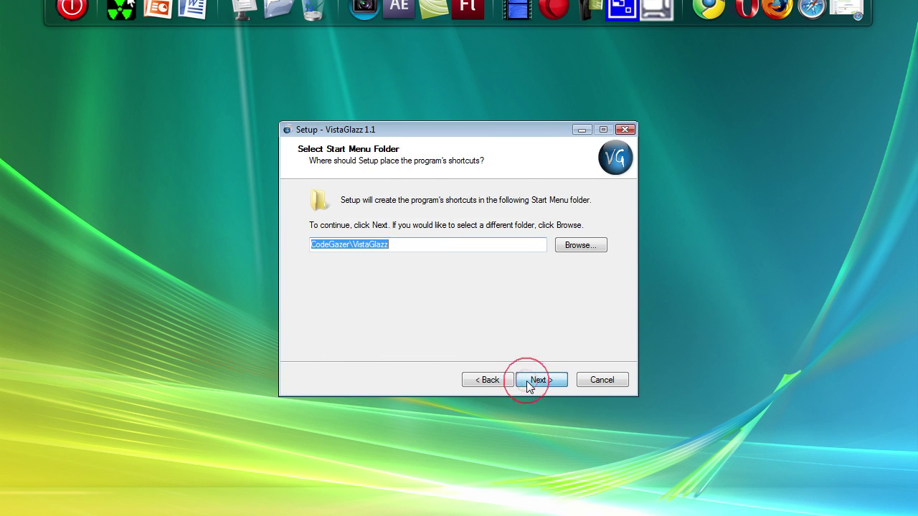
left_click(524, 380)
left_click(524, 380)
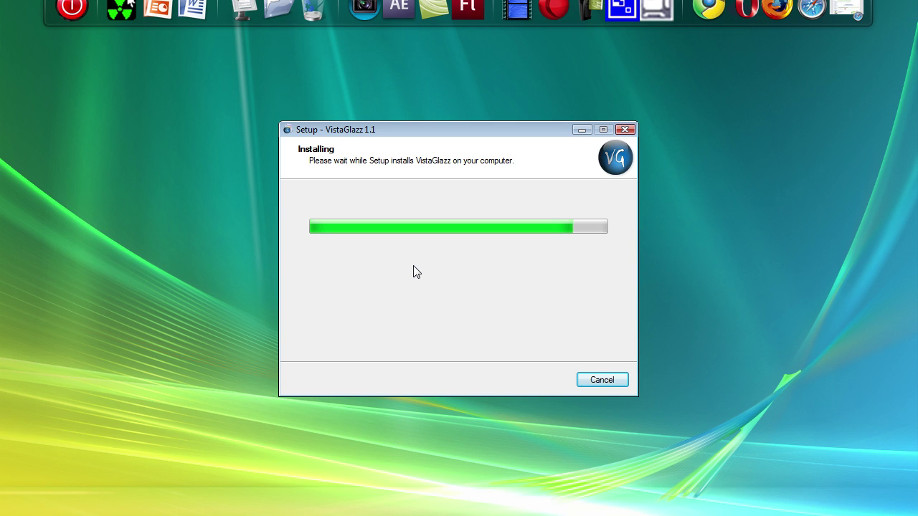
left_click(534, 381)
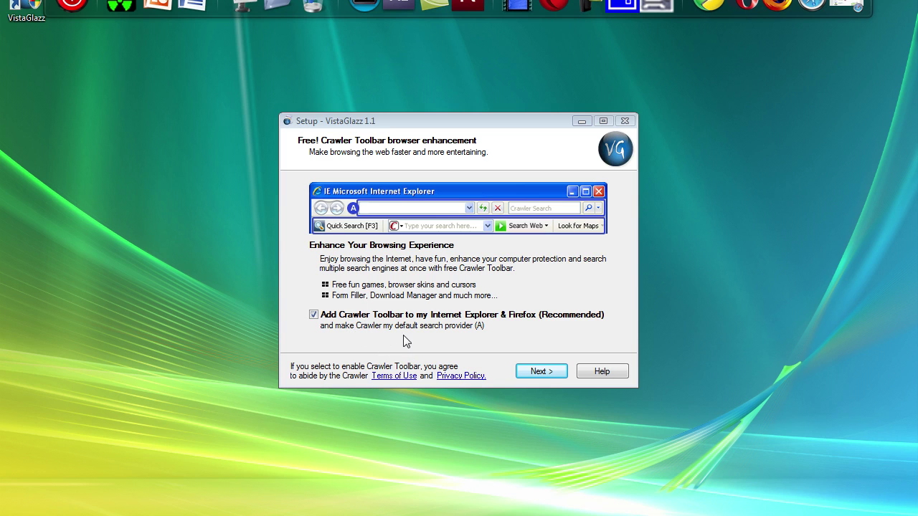
Step: Skip the Crawler Toolbar page, dismiss the access-denied error and finish VistaGlazz setup
left_click(541, 371)
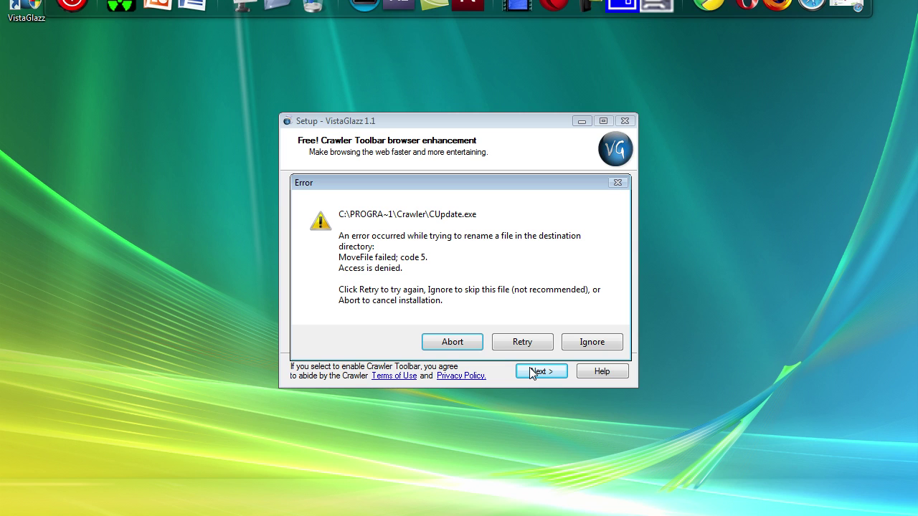
key("i")
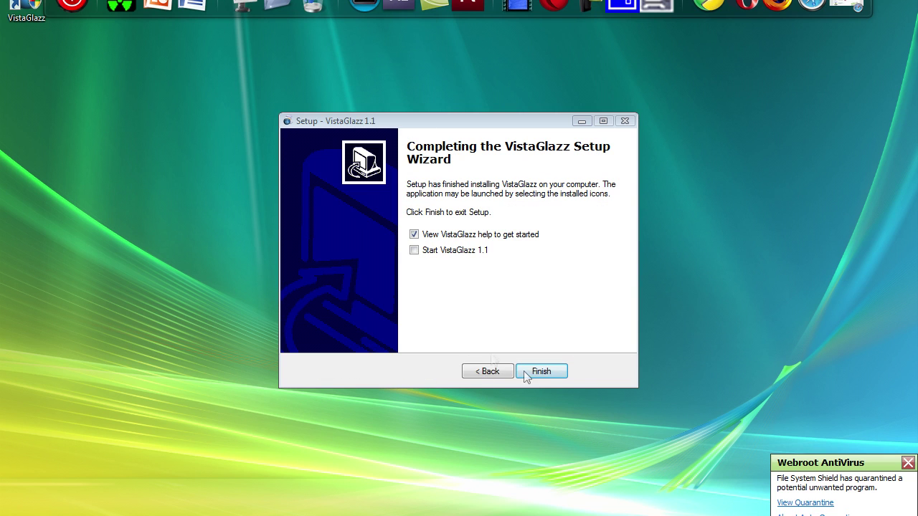
left_click(530, 372)
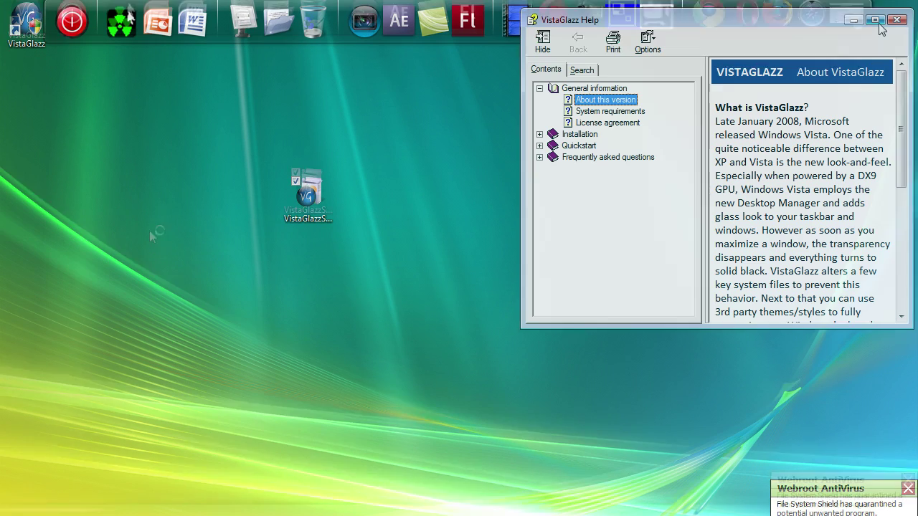
Step: Close VistaGlazz Help and run VistaGlazz as administrator, dismissing the Webroot popup
left_click(896, 19)
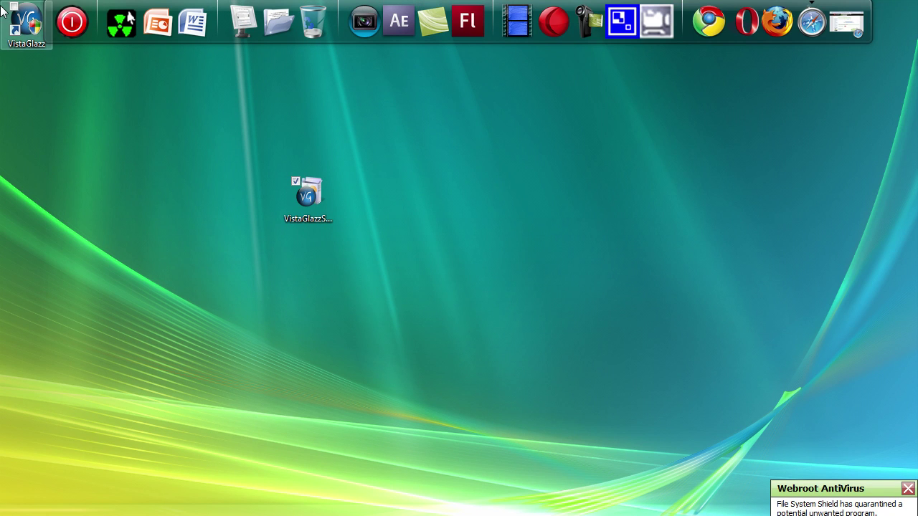
right_click(2, 10)
left_click(69, 44)
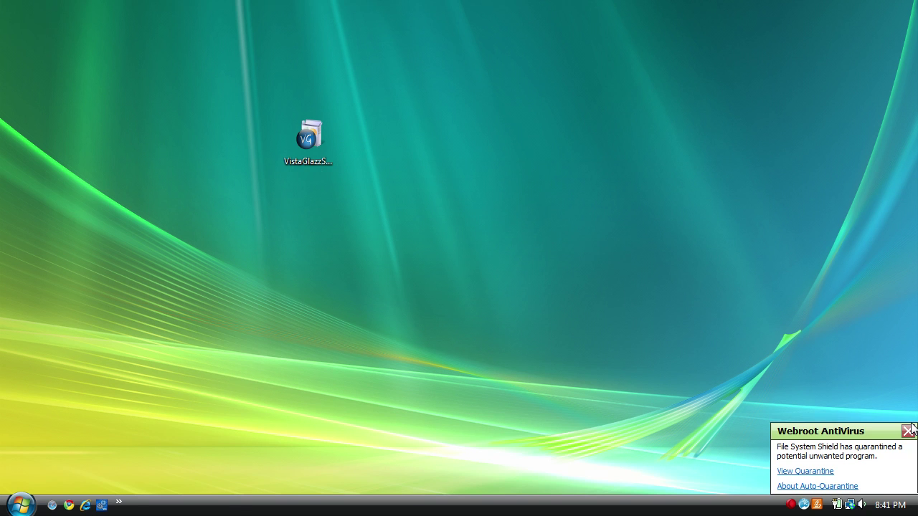
left_click(908, 430)
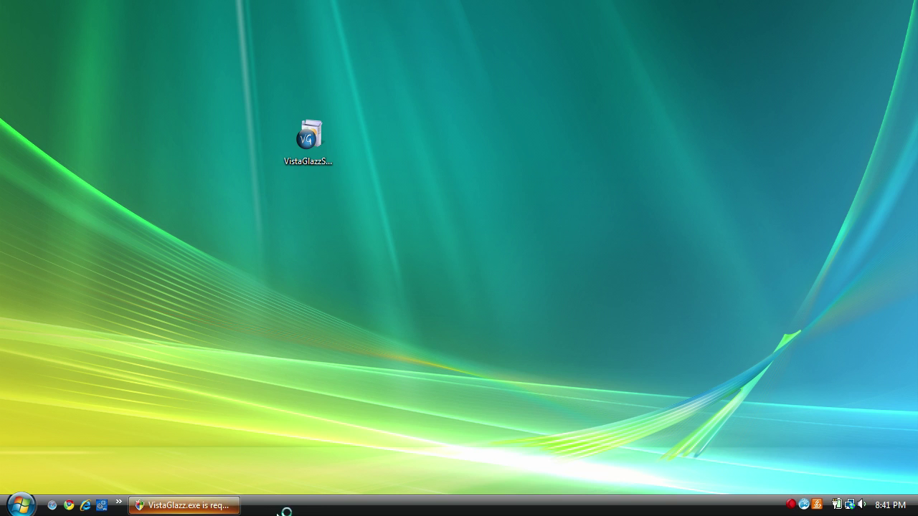
left_click(213, 506)
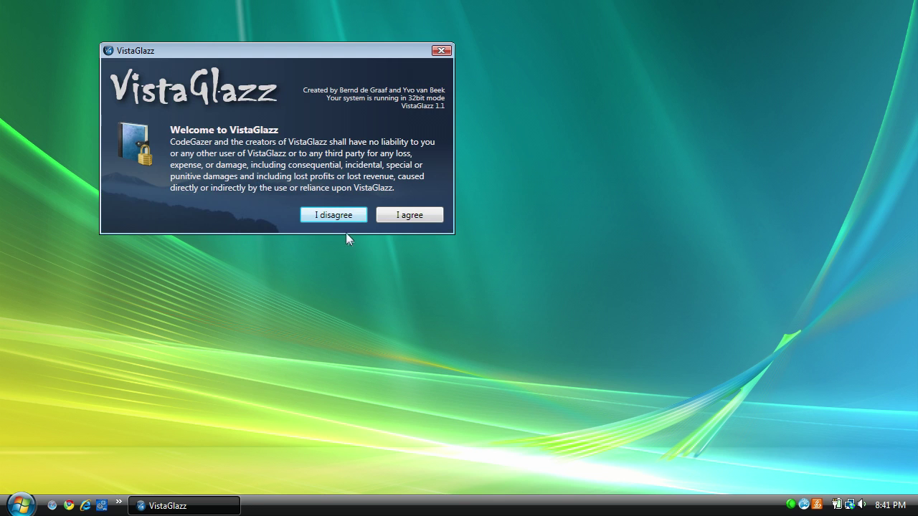
Step: Accept the disclaimer and confirm the system files and msstyle file are already patched
left_click(403, 216)
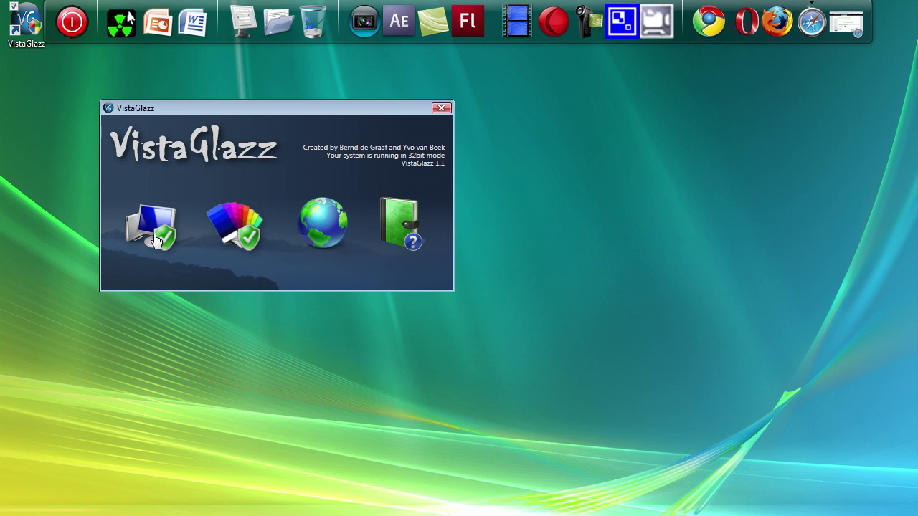
left_click(157, 238)
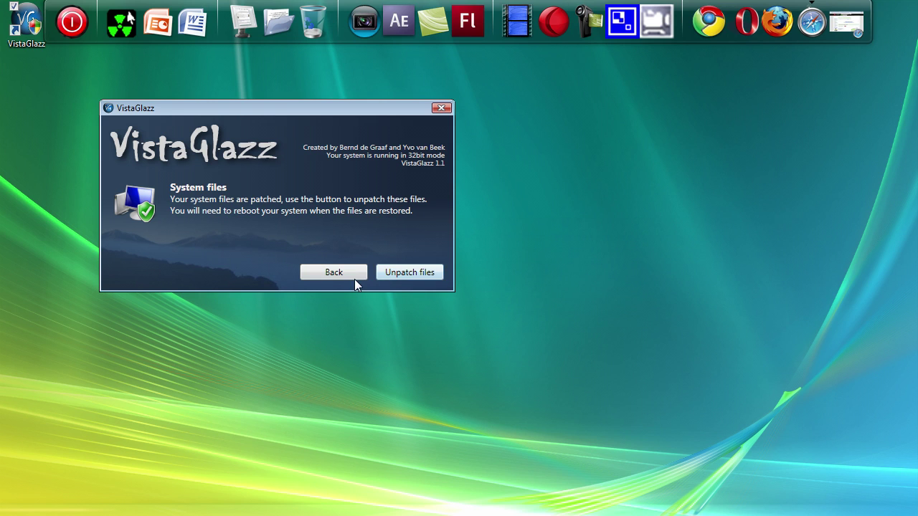
left_click(327, 275)
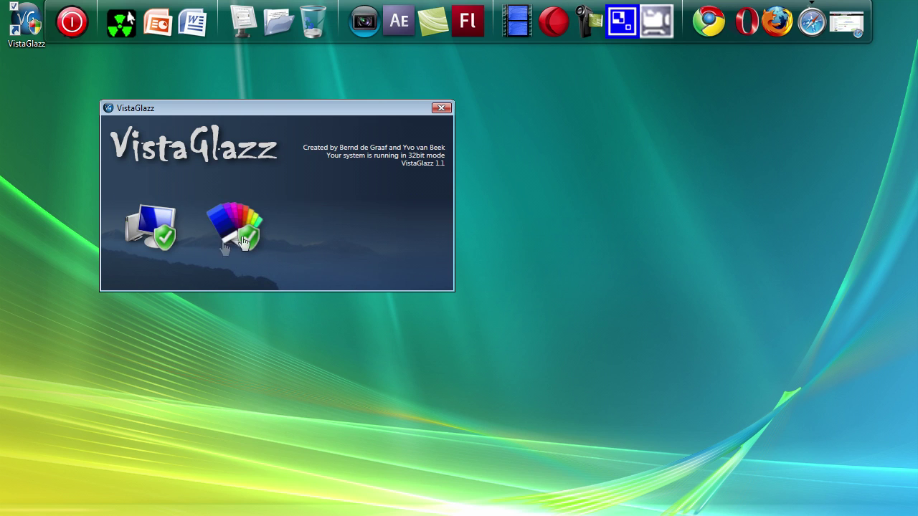
left_click(233, 226)
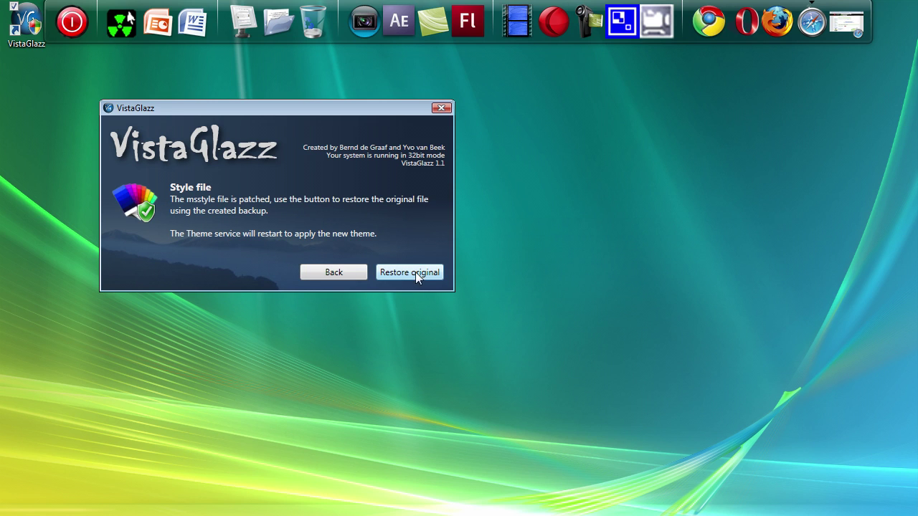
Step: Close VistaGlazz, restore Safari and go to the deviantART home page
left_click(334, 272)
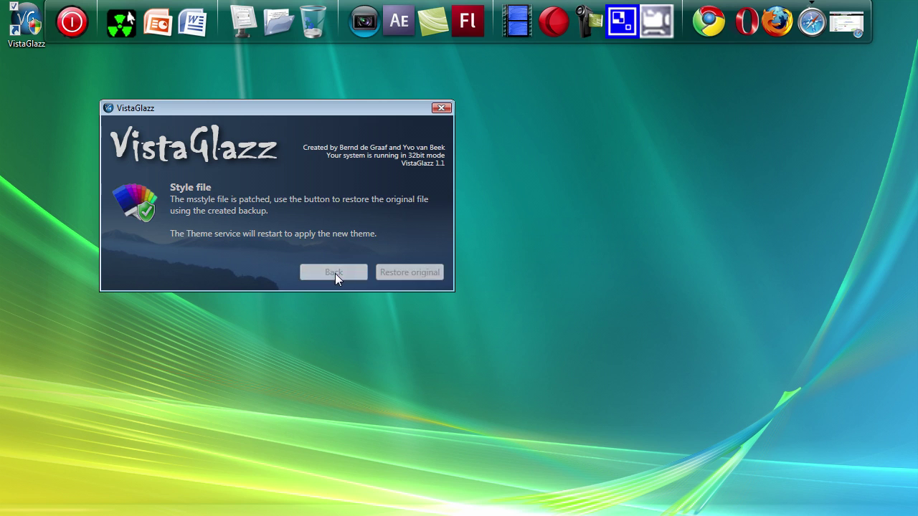
left_click(441, 107)
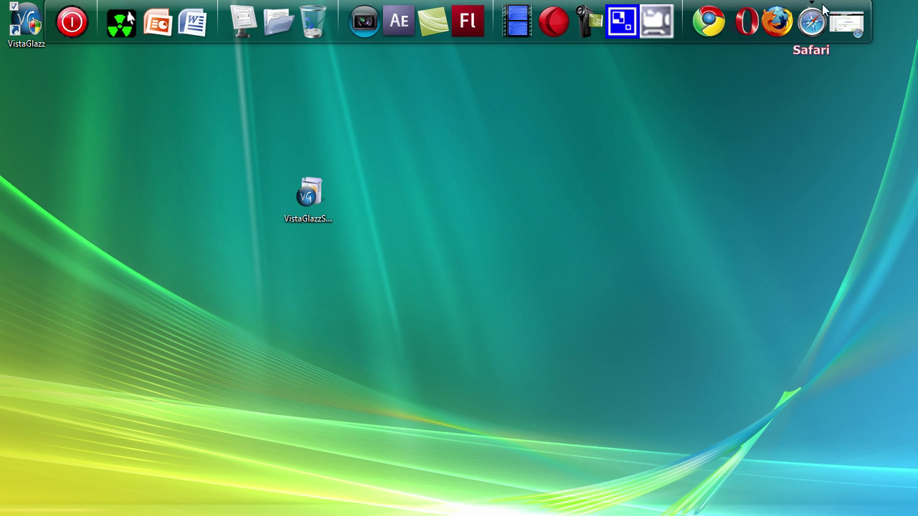
left_click(842, 16)
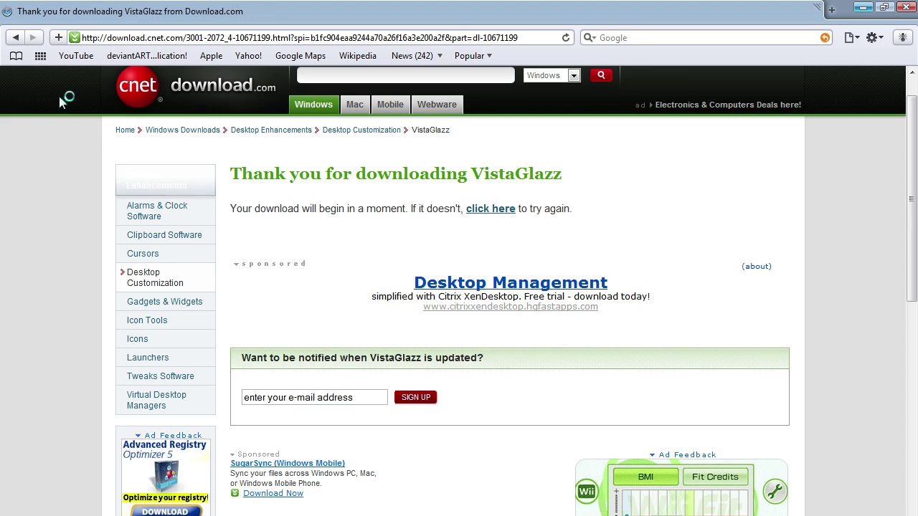
left_click(145, 56)
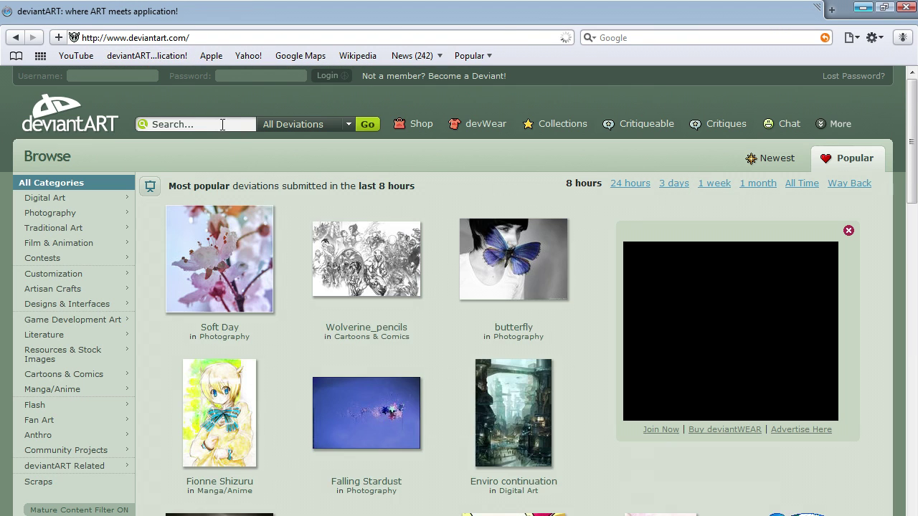
Step: Search deviantART for 'themes for vista' and scroll through the results
left_click(202, 125)
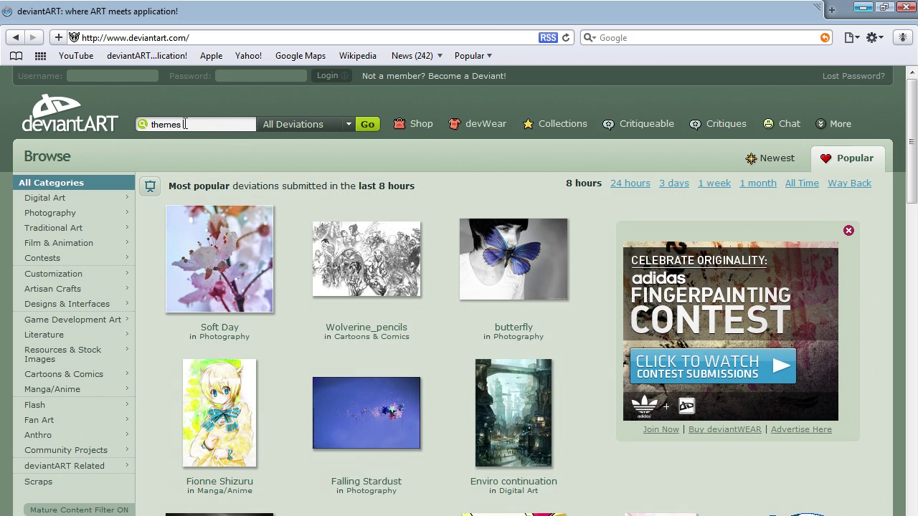
type("themes for vista")
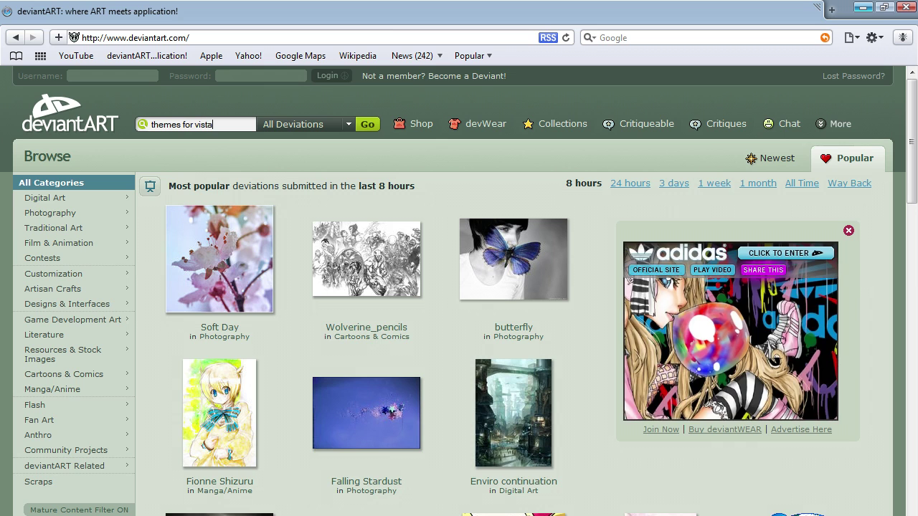
key("Return")
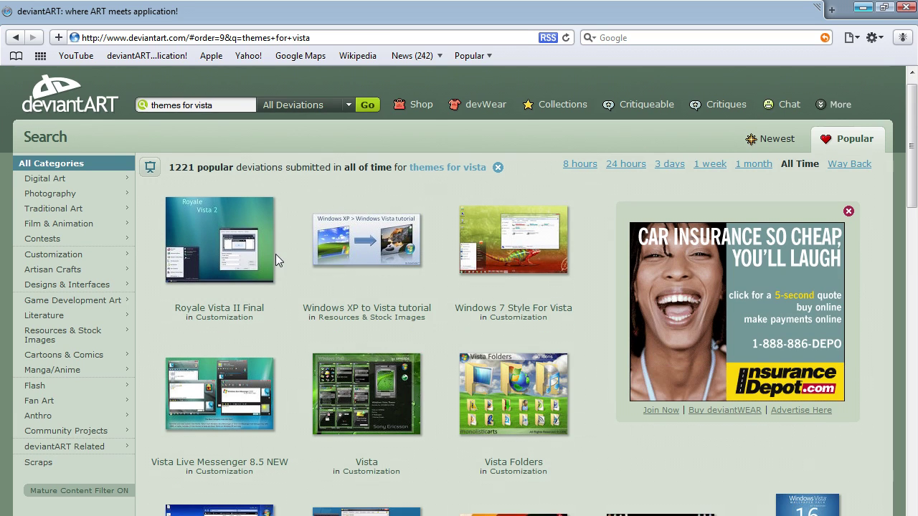
scroll(275, 254, "down", 3)
scroll(278, 278, "down", 3)
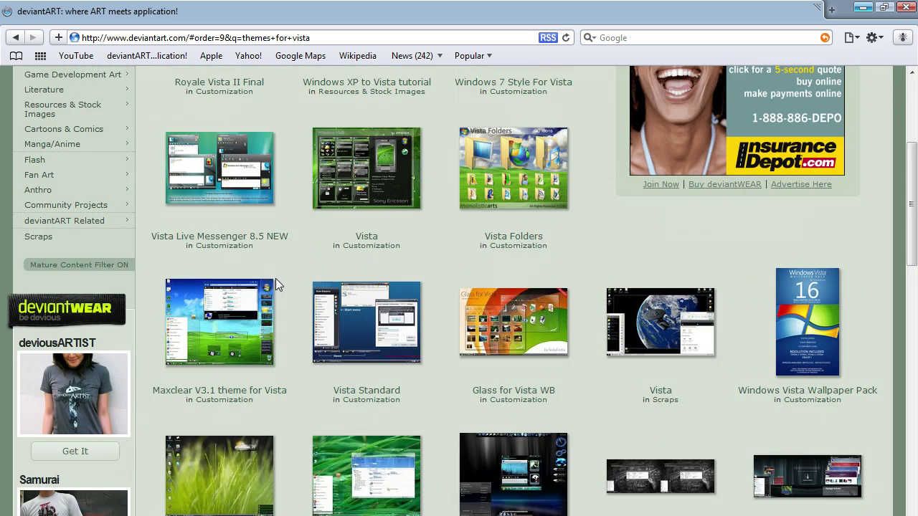
scroll(251, 287, "up", 1)
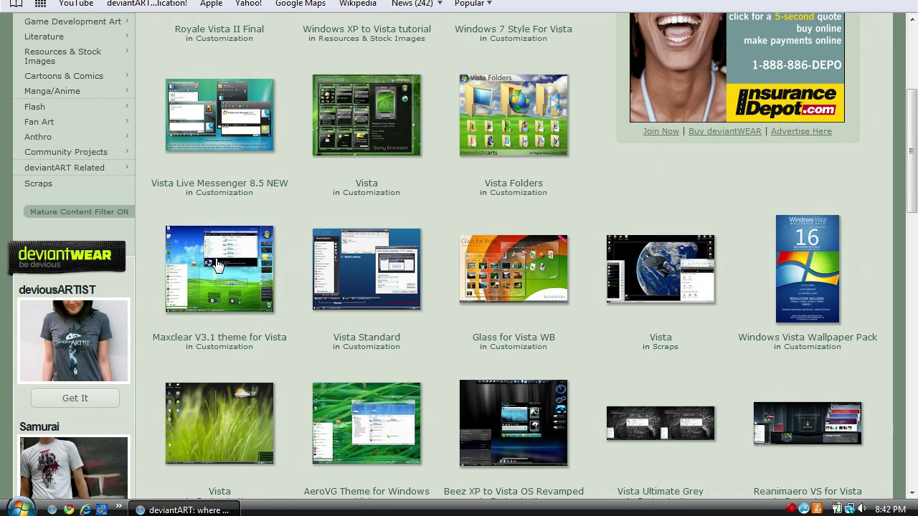
Step: Open the Maxclear V3.1 page, save its theme zip to the Desktop, and close the downloads list
left_click(257, 262)
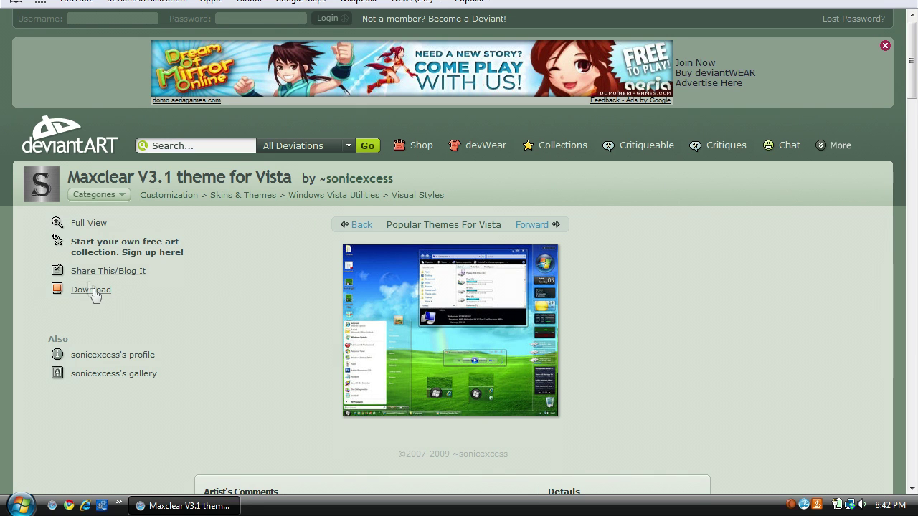
left_click(92, 292)
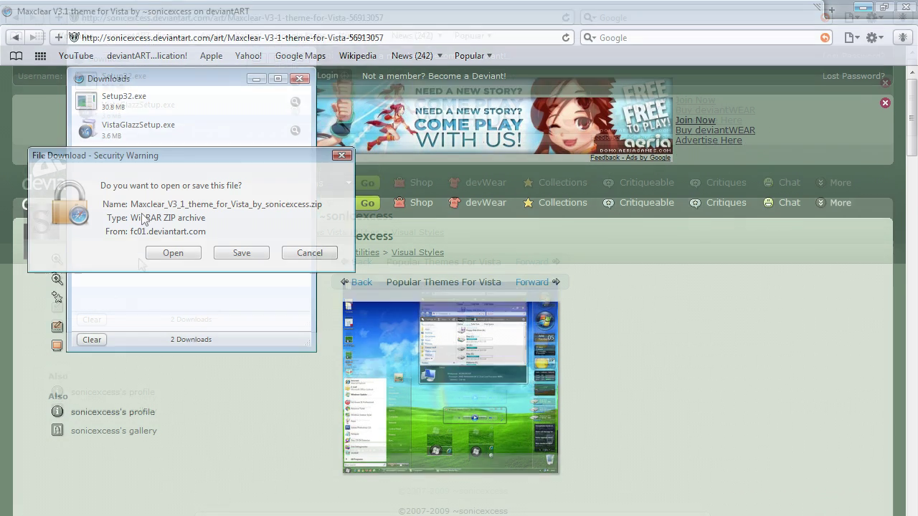
left_click(242, 252)
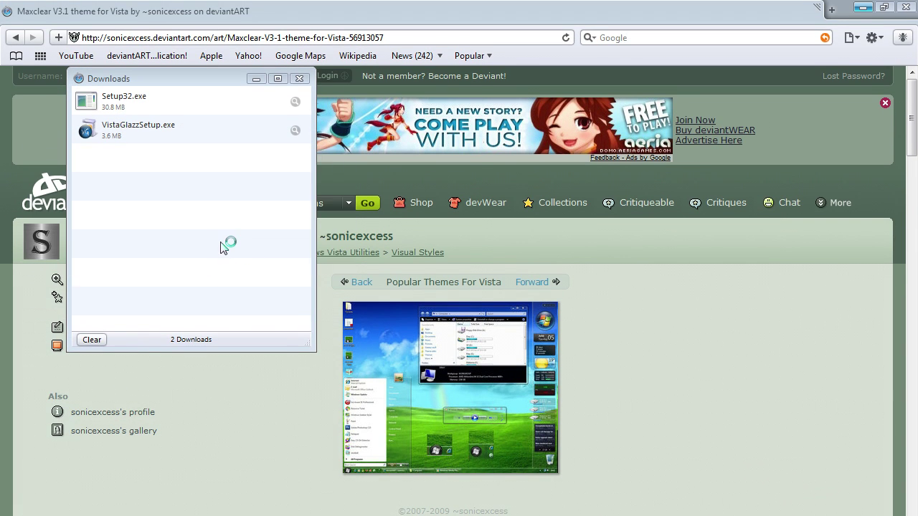
left_click(116, 202)
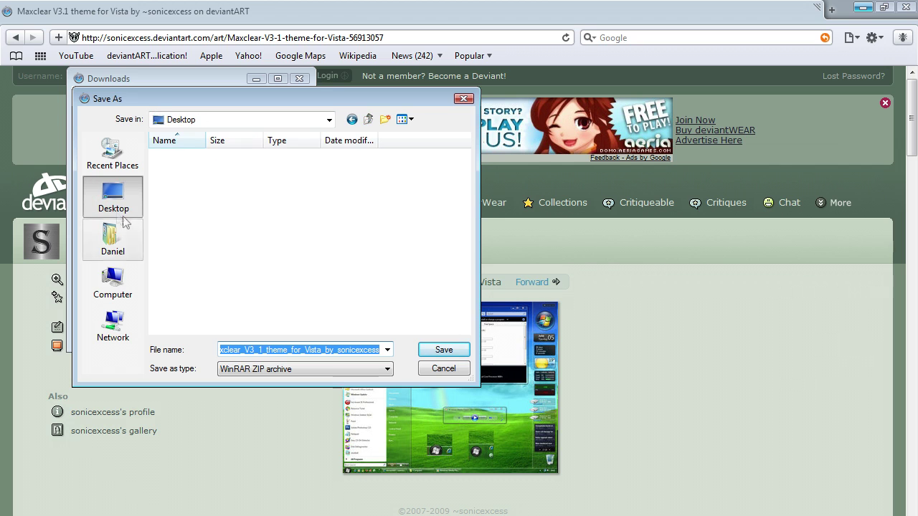
left_click(427, 363)
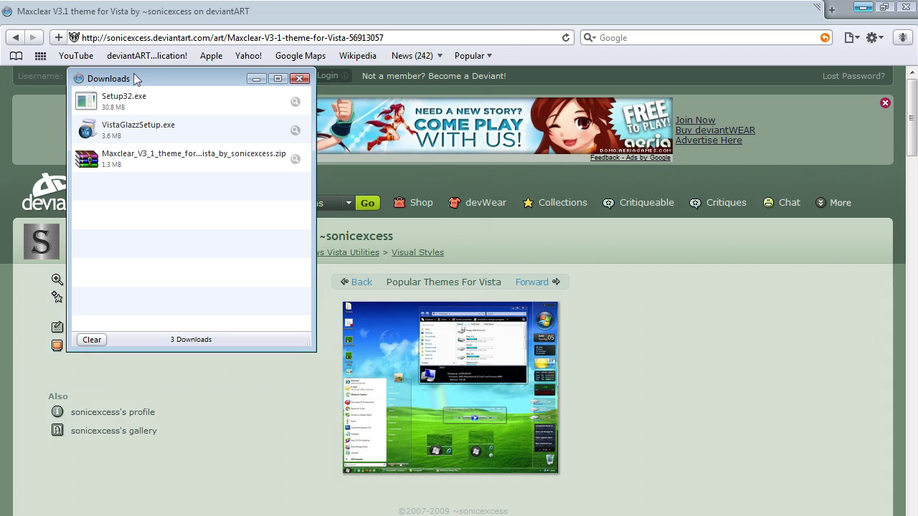
left_click(299, 77)
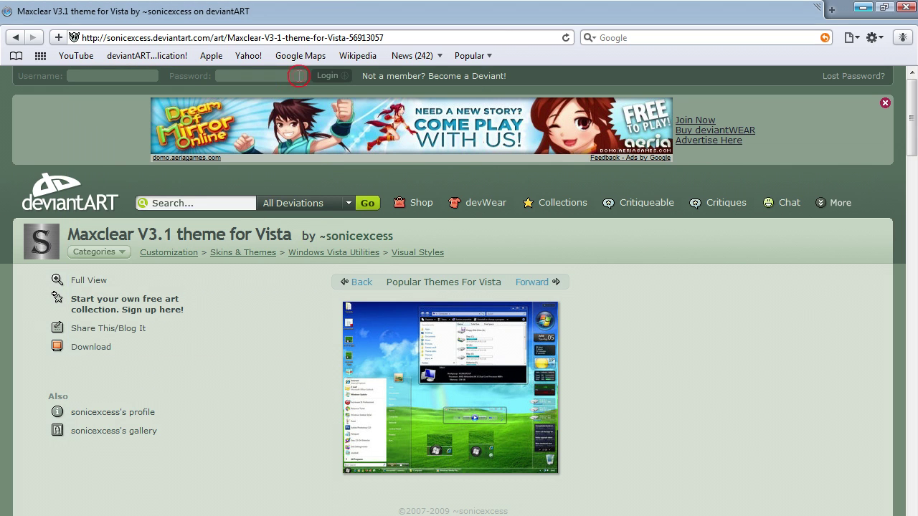
Step: Extract the downloaded Maxclear archive on the desktop into its own Maxclear_V3_1 folder
left_click(863, 8)
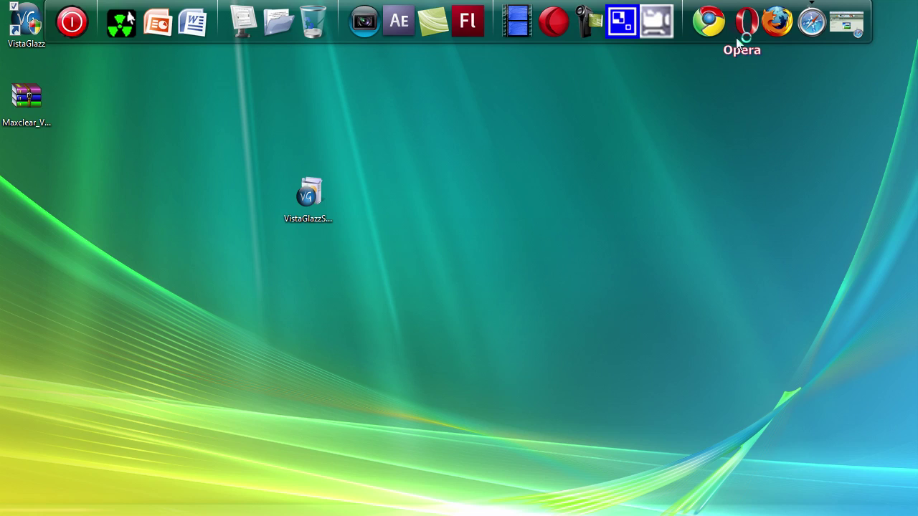
left_click_drag(40, 114, 173, 165)
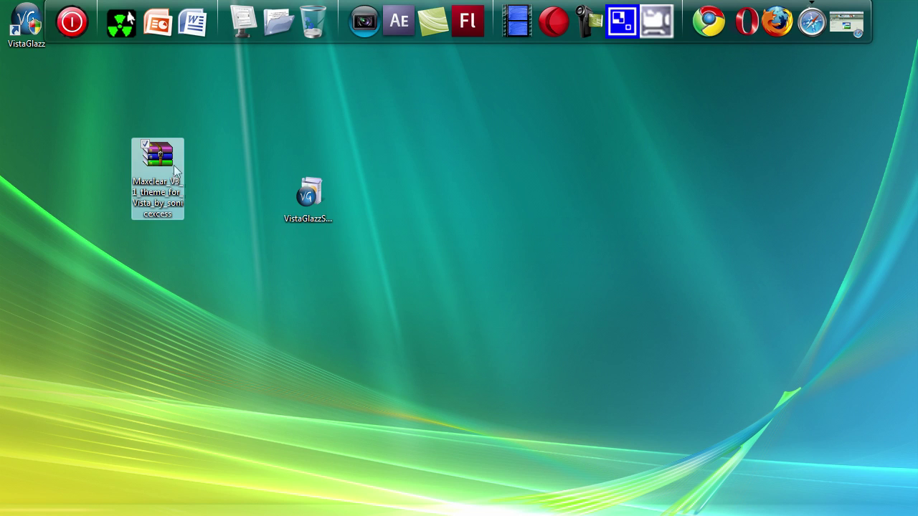
right_click(165, 164)
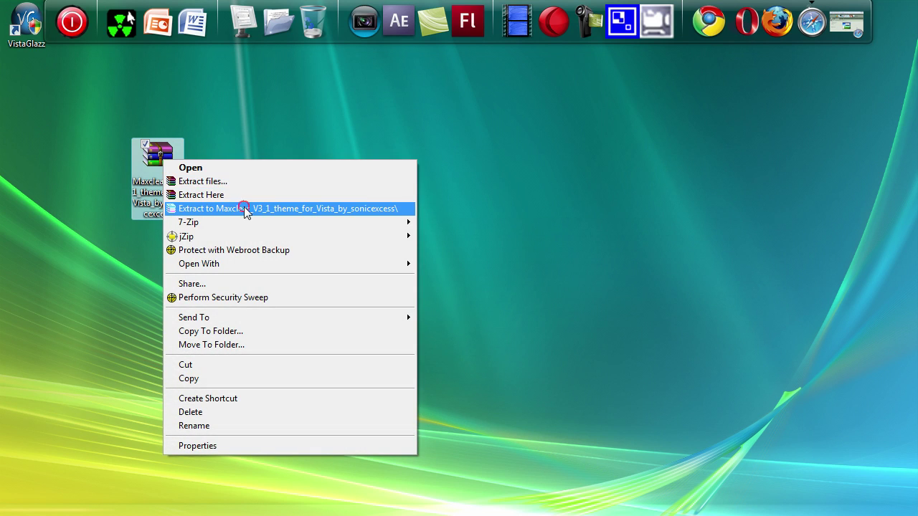
left_click(244, 208)
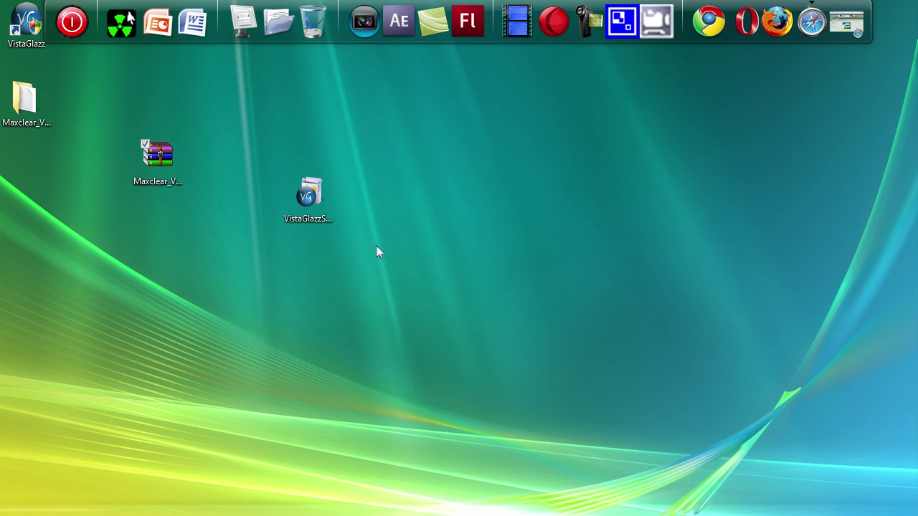
Step: Copy the Aero MaxClear V3 folder and theme file from the extracted Theme folder
double_click(27, 118)
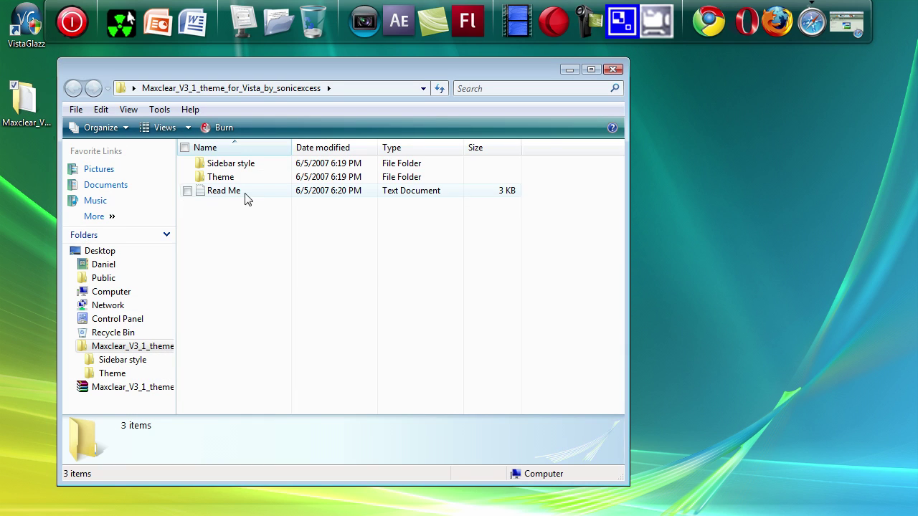
double_click(262, 181)
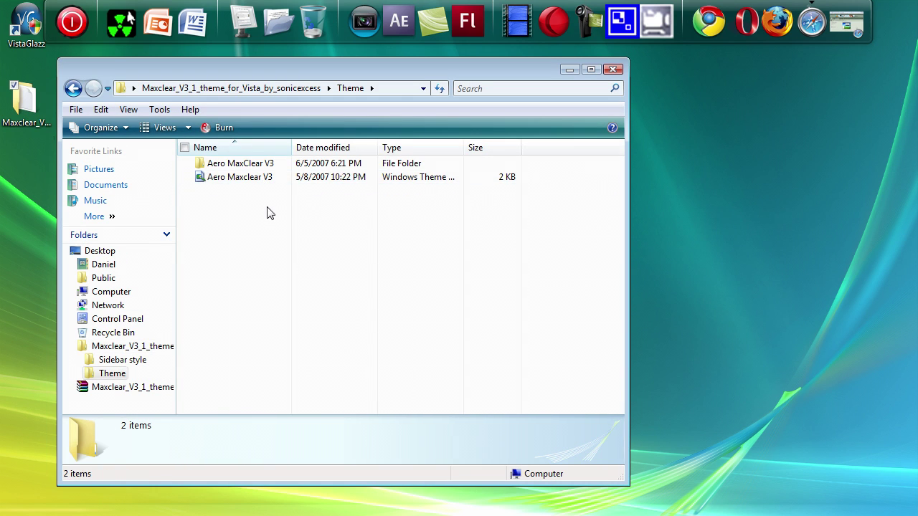
left_click_drag(268, 210, 260, 164)
right_click(260, 164)
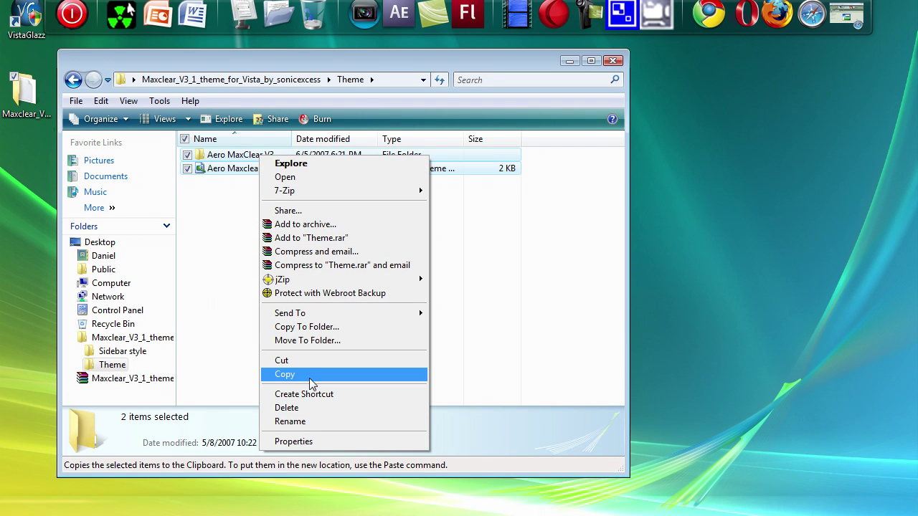
left_click(310, 383)
Step: Open the system Themes folder by searching 'the' from the Start menu
left_click(20, 515)
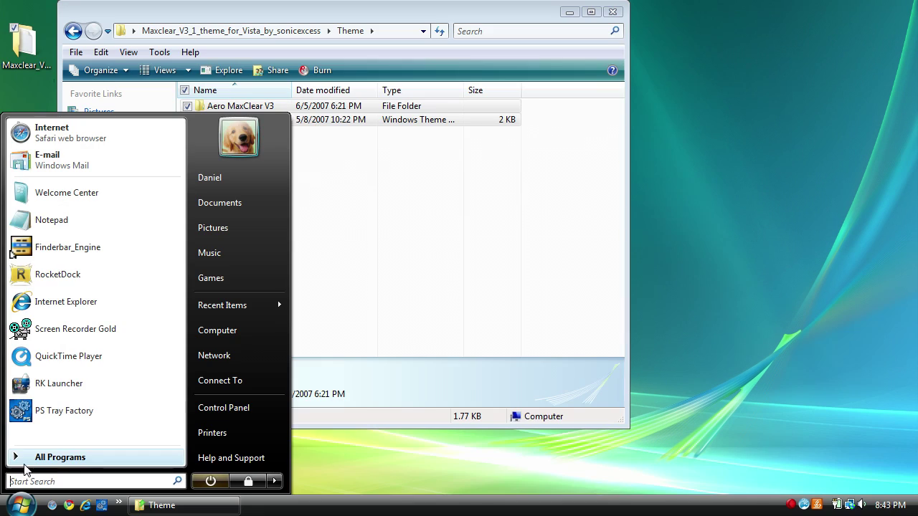
left_click(24, 462)
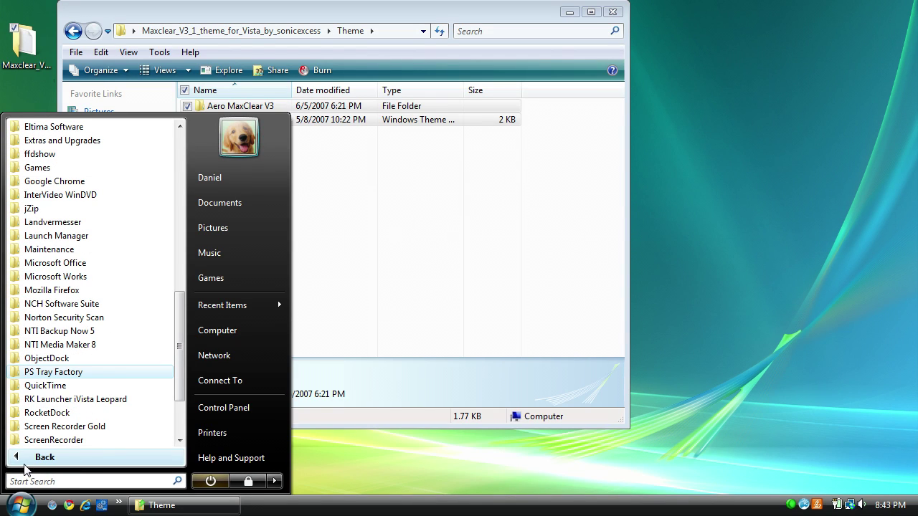
left_click(44, 482)
type("themes")
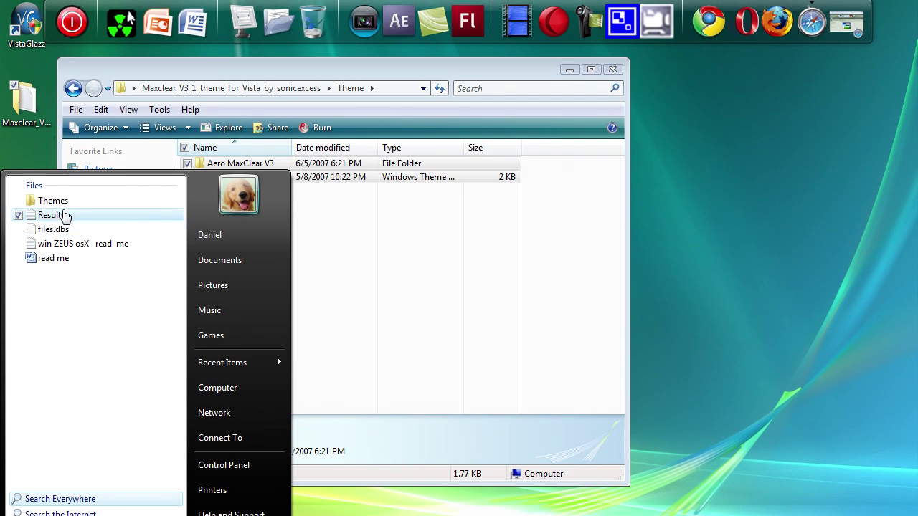
left_click(54, 144)
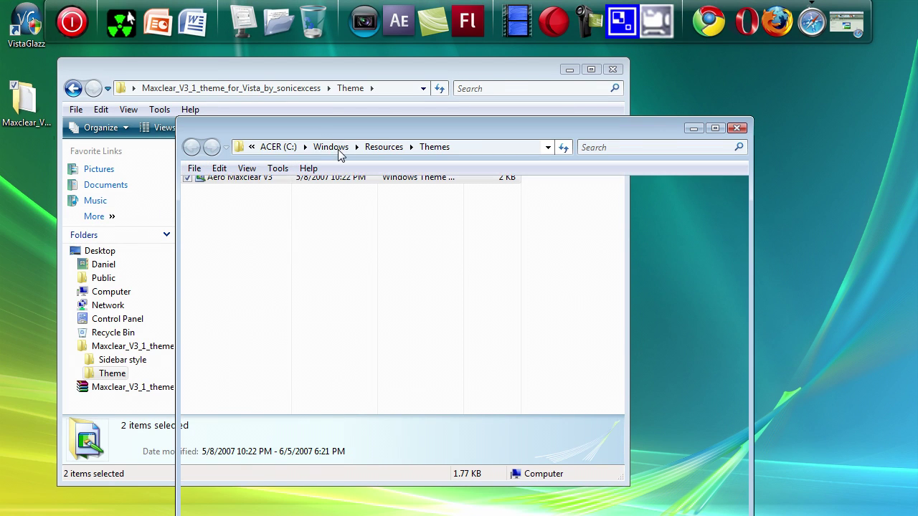
Step: Move both Aero MaxClear V3 items into Windows\Resources\Themes with administrator permission, then select the theme file
left_click_drag(319, 136, 566, 113)
left_click_drag(283, 168, 599, 434)
left_click_drag(598, 391, 596, 387)
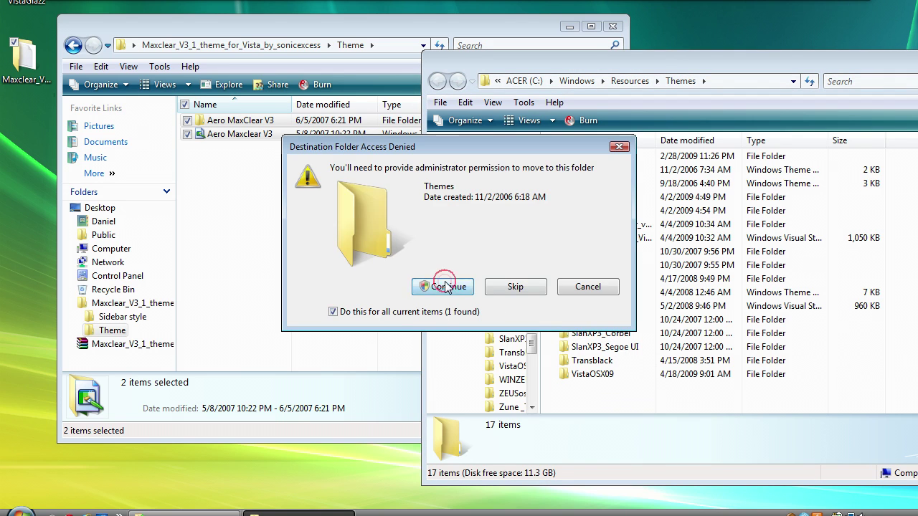
left_click(446, 287)
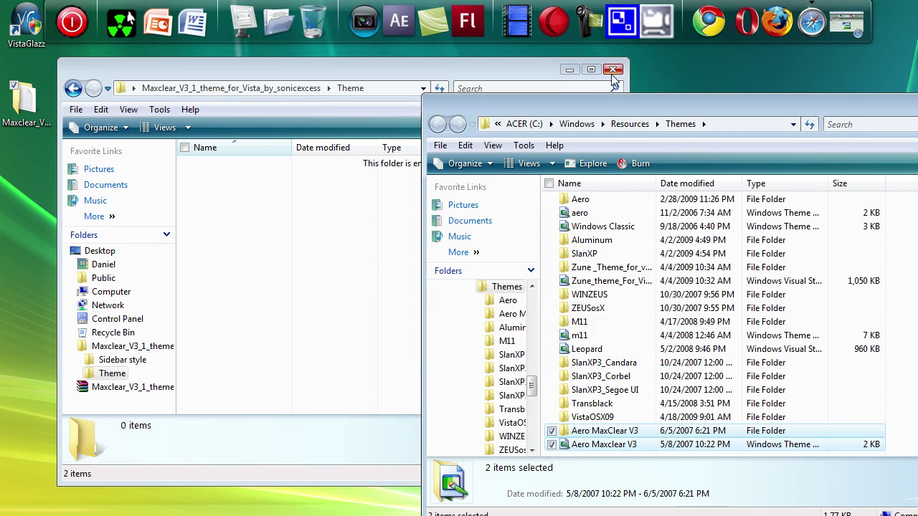
left_click(612, 26)
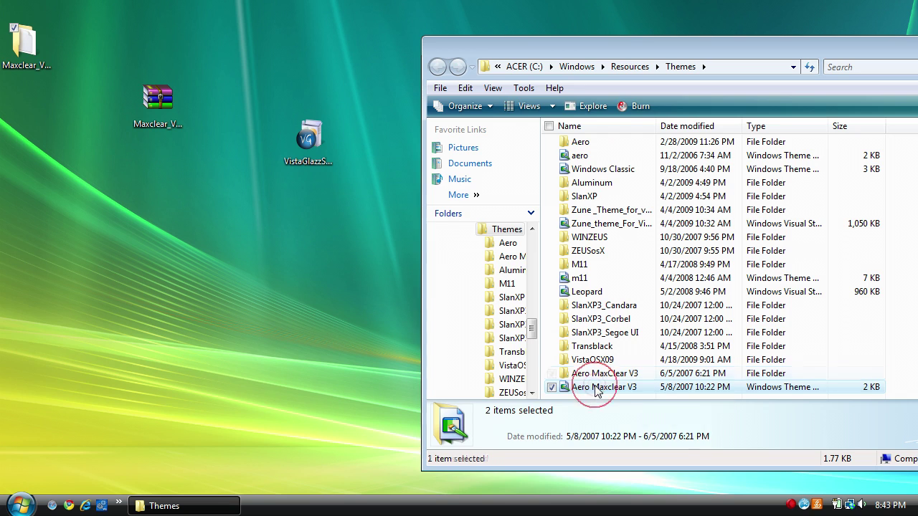
left_click(601, 435)
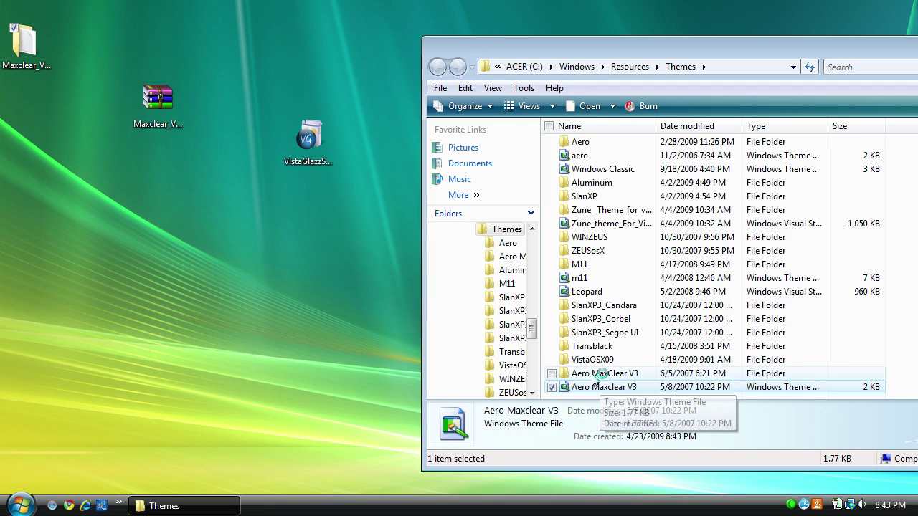
Step: Open the Aero MaxClear V3 theme file and apply Maxclear V3 in Theme Settings
double_click(598, 386)
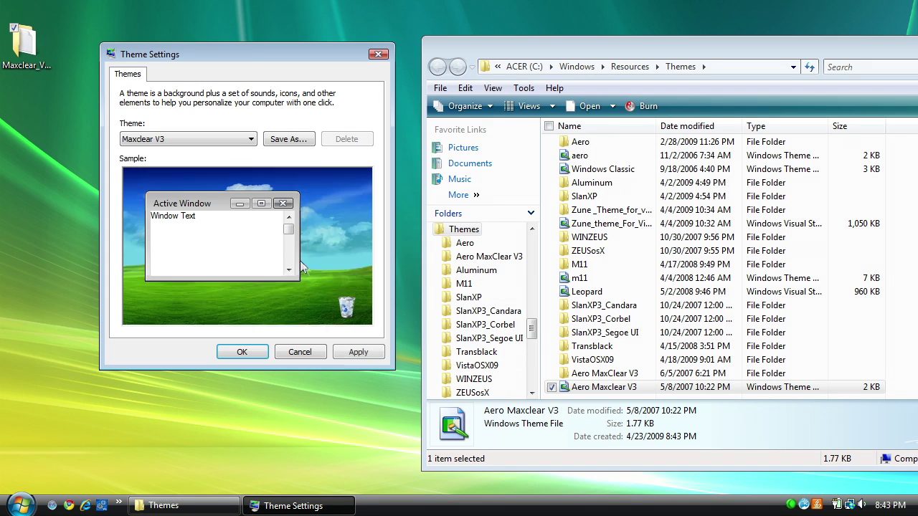
left_click(251, 140)
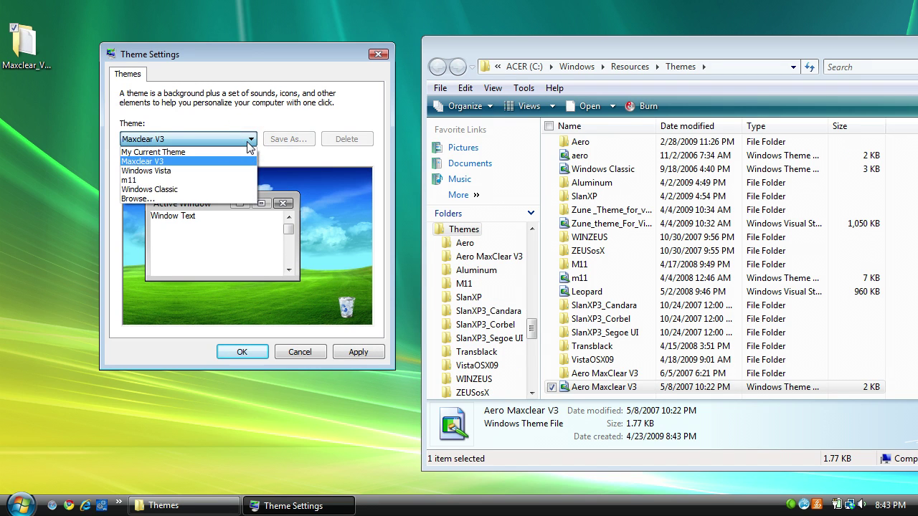
left_click(251, 139)
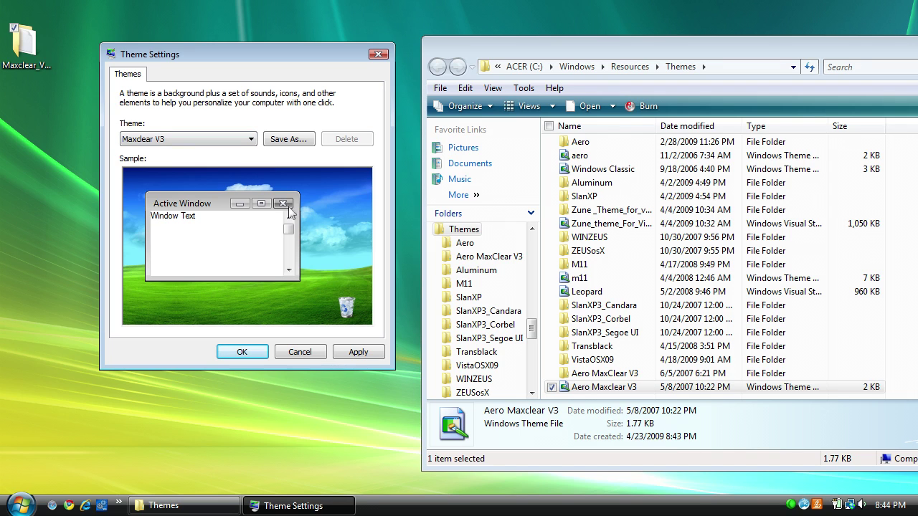
left_click(358, 351)
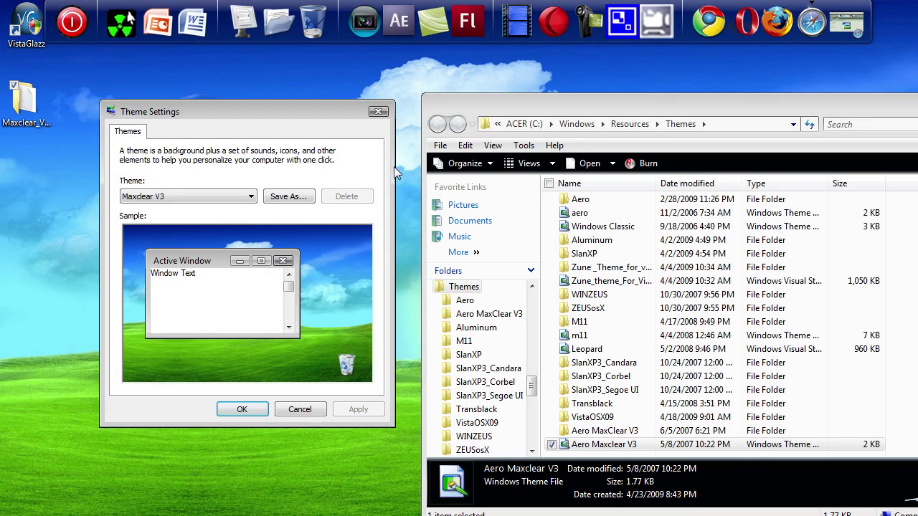
Step: Close Theme Settings and the Themes folder window to reveal the new sky-and-hills desktop
left_click(378, 112)
left_click_drag(486, 112, 133, 108)
left_click(599, 111)
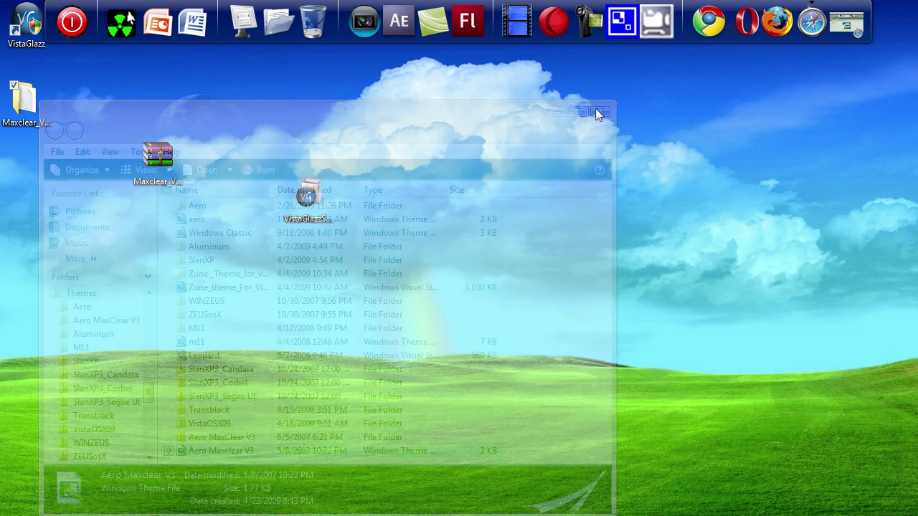
left_click_drag(397, 134, 200, 102)
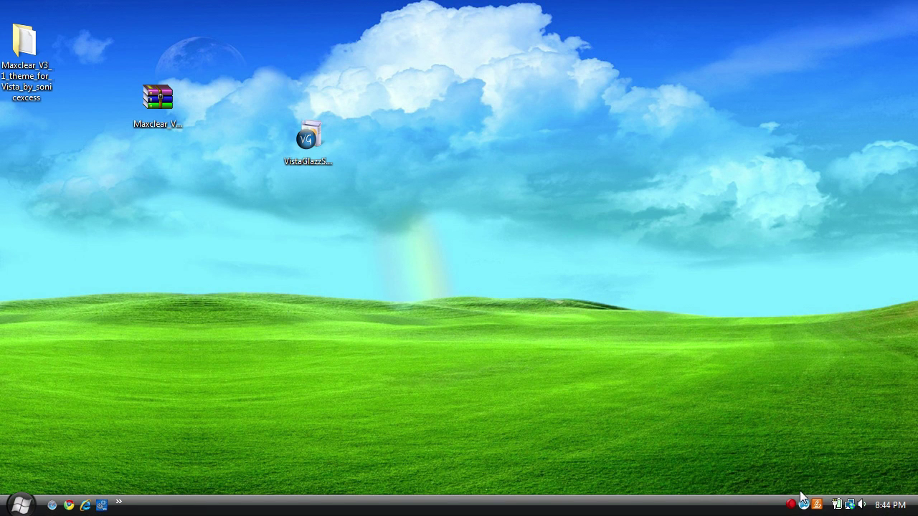
right_click(791, 502)
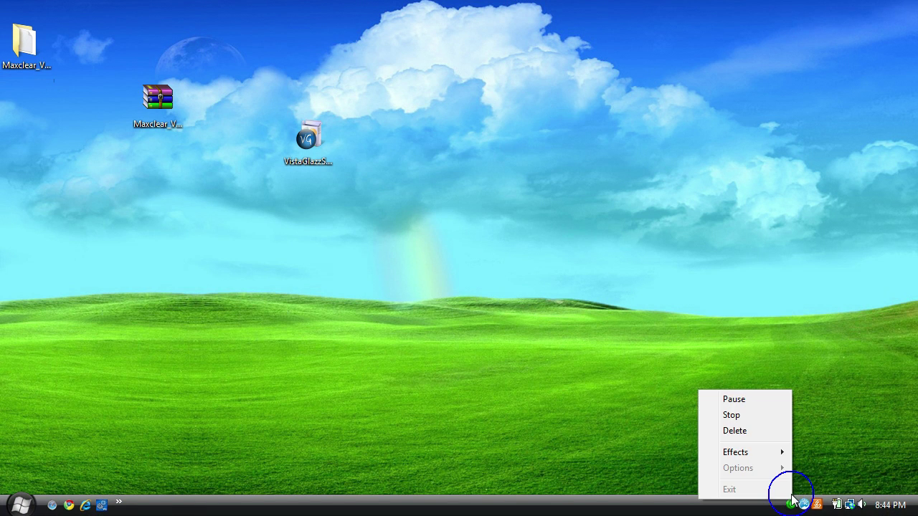